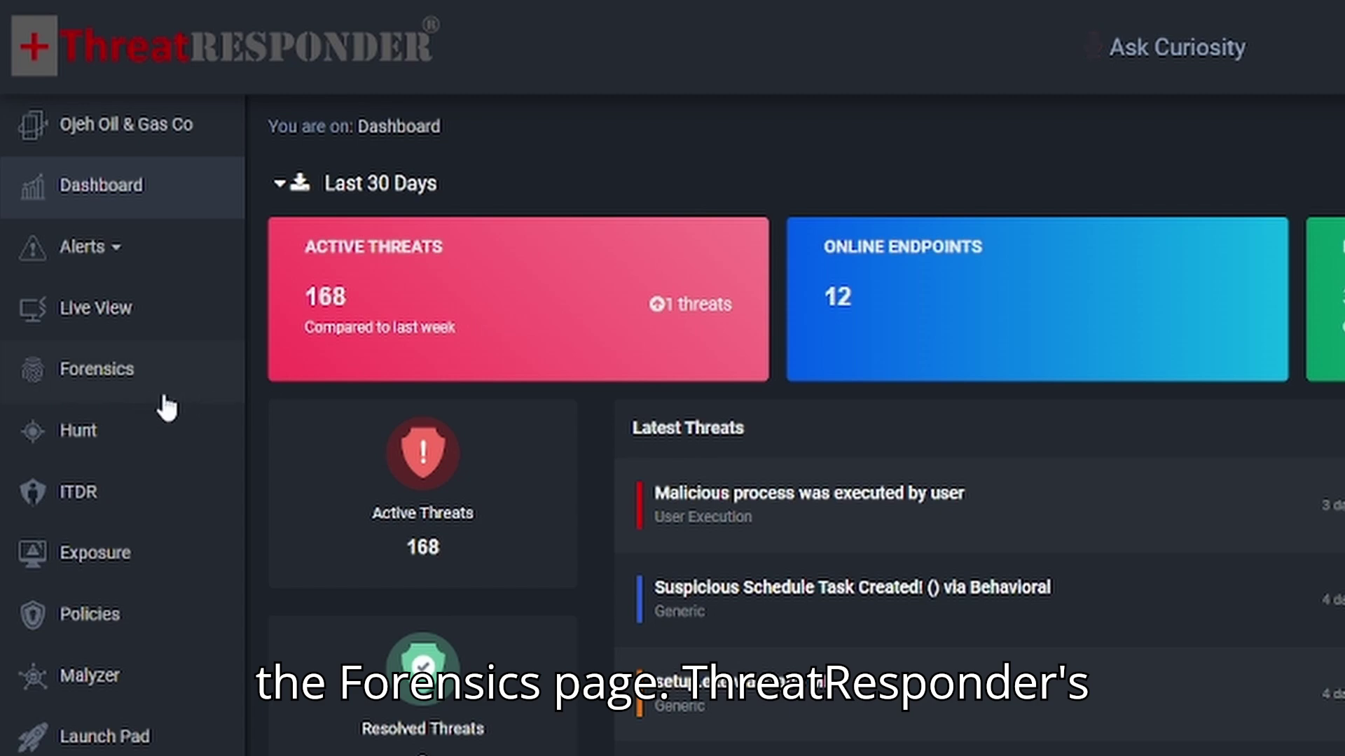
Open the Details of forensic investigation 153 from the Forensics list
{"action": "left_click", "coordinate": [136, 398]}
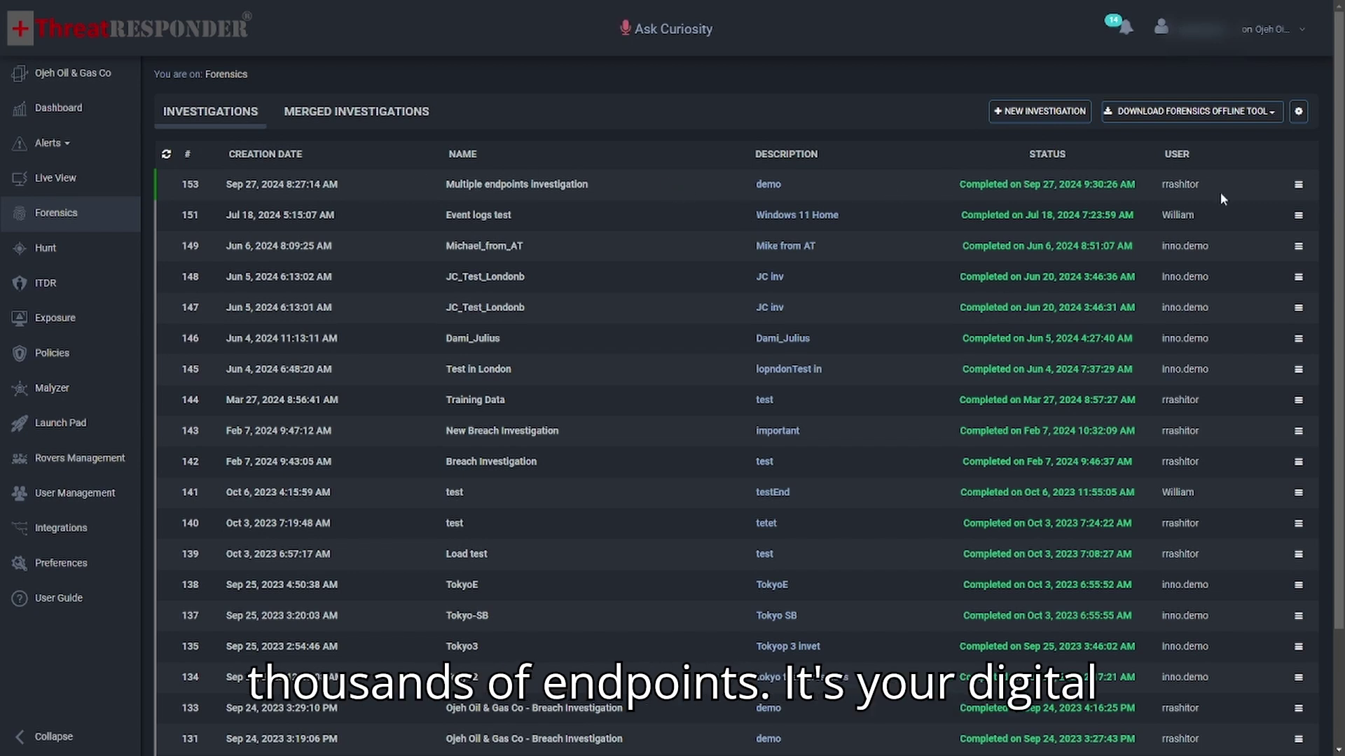
{"action": "left_click", "coordinate": [1299, 185]}
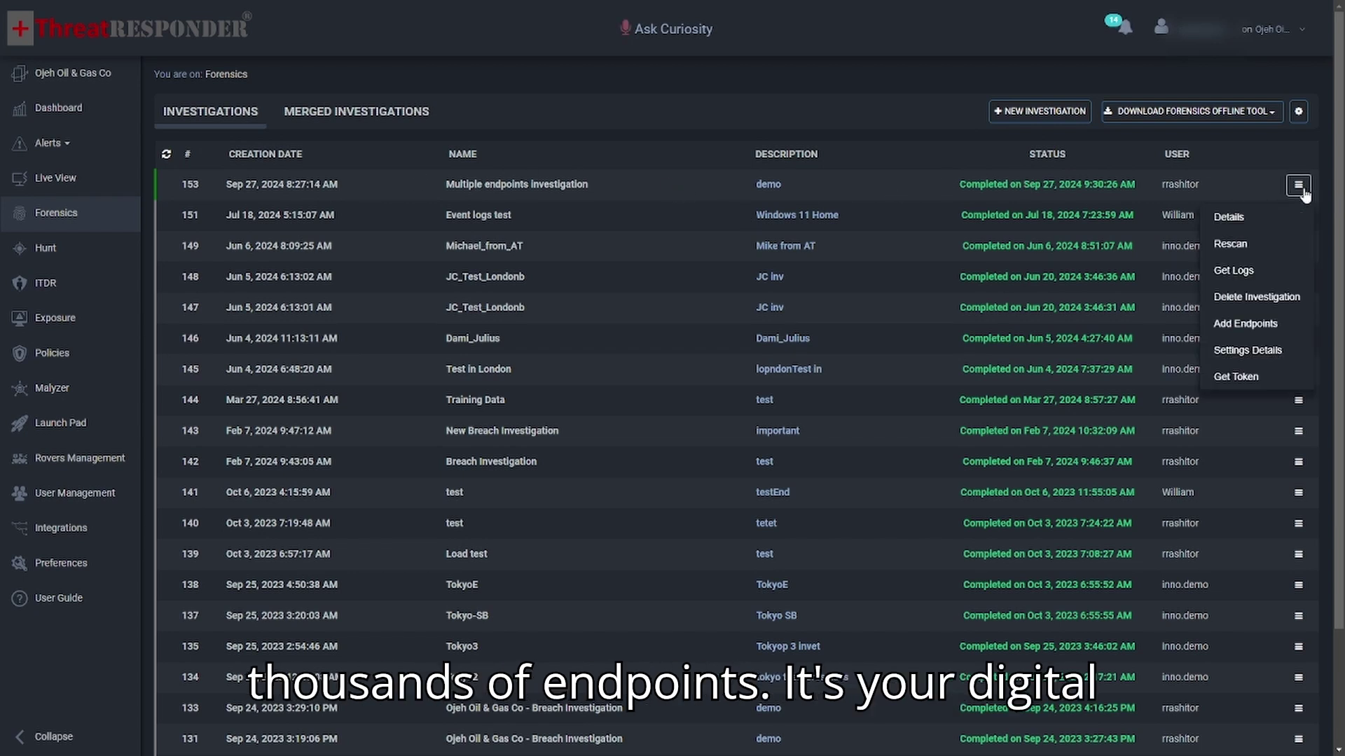
{"action": "left_click", "coordinate": [1242, 218]}
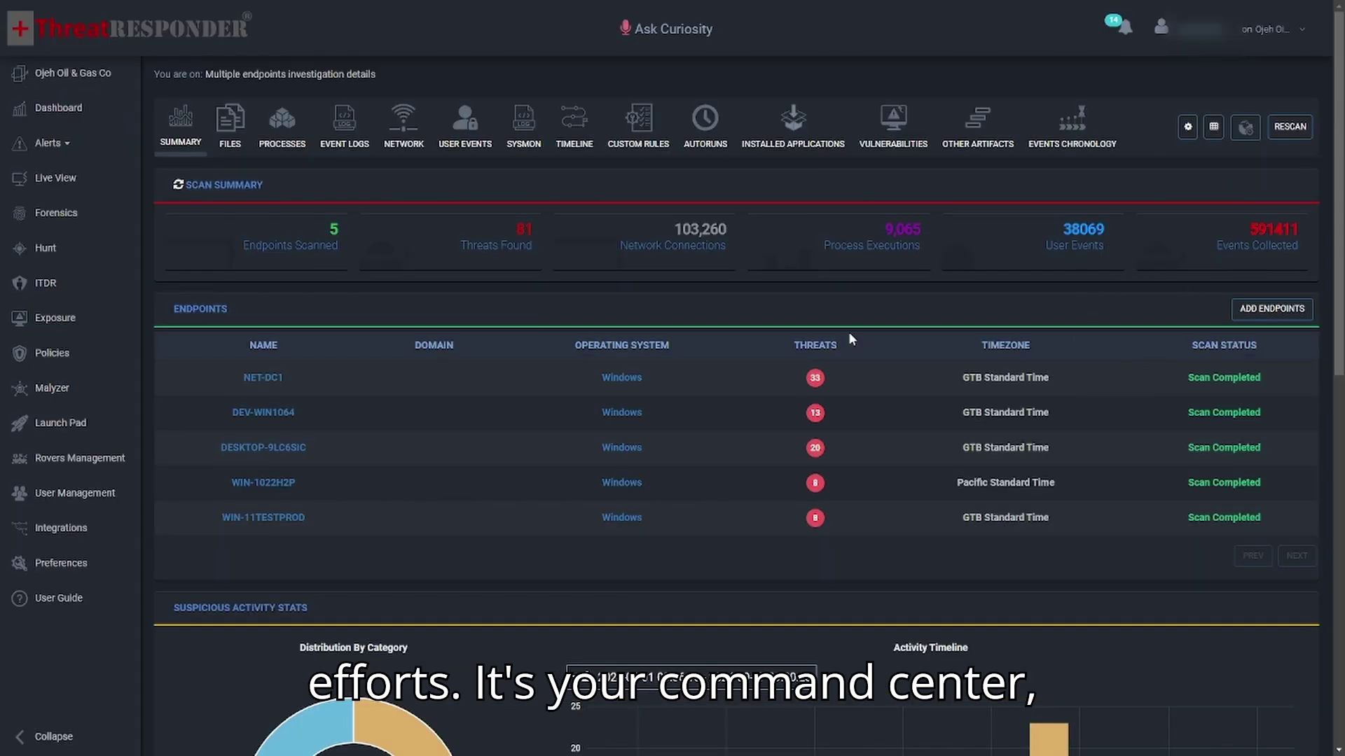
{"action": "scroll", "coordinate": [524, 325], "scroll_direction": "down", "scroll_amount": 2}
{"action": "scroll", "coordinate": [524, 326], "scroll_direction": "down", "scroll_amount": 2}
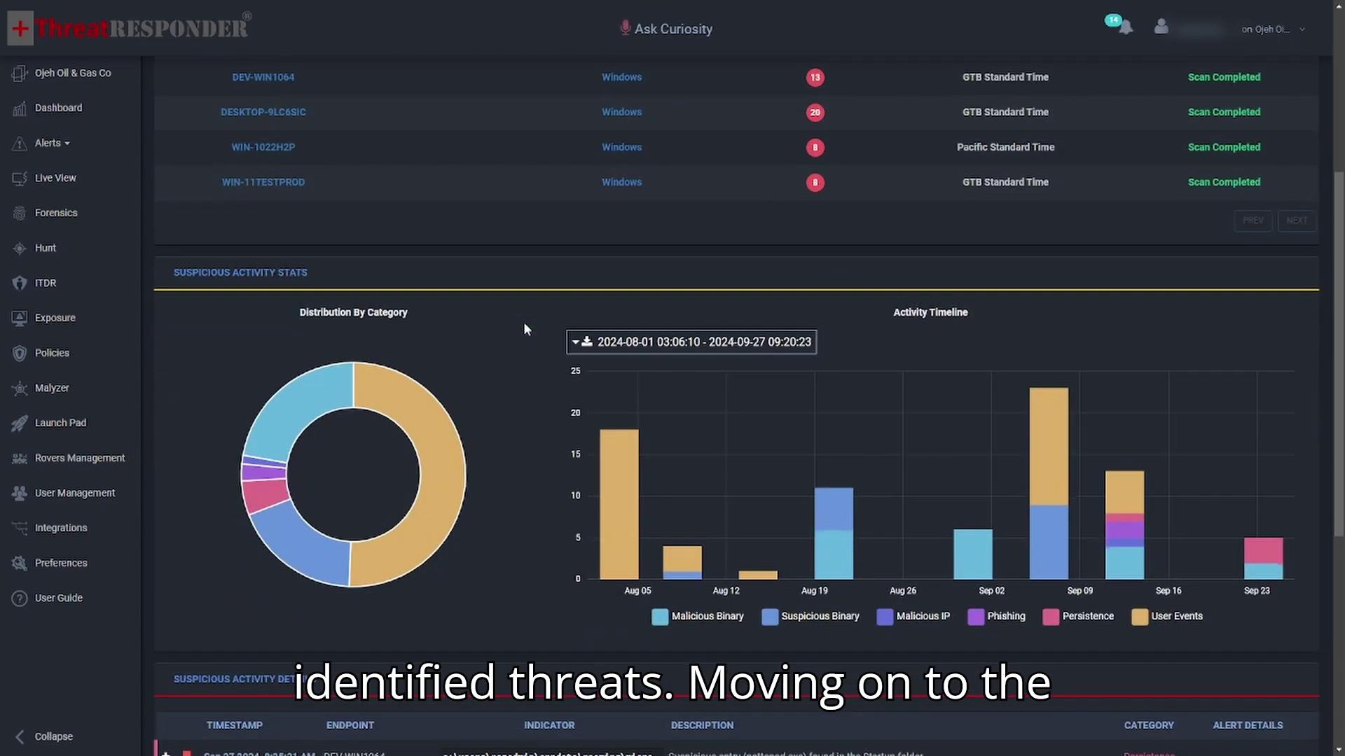
{"action": "scroll", "coordinate": [525, 326], "scroll_direction": "down", "scroll_amount": 2}
{"action": "scroll", "coordinate": [524, 327], "scroll_direction": "down", "scroll_amount": 3}
{"action": "scroll", "coordinate": [525, 323], "scroll_direction": "down", "scroll_amount": 1}
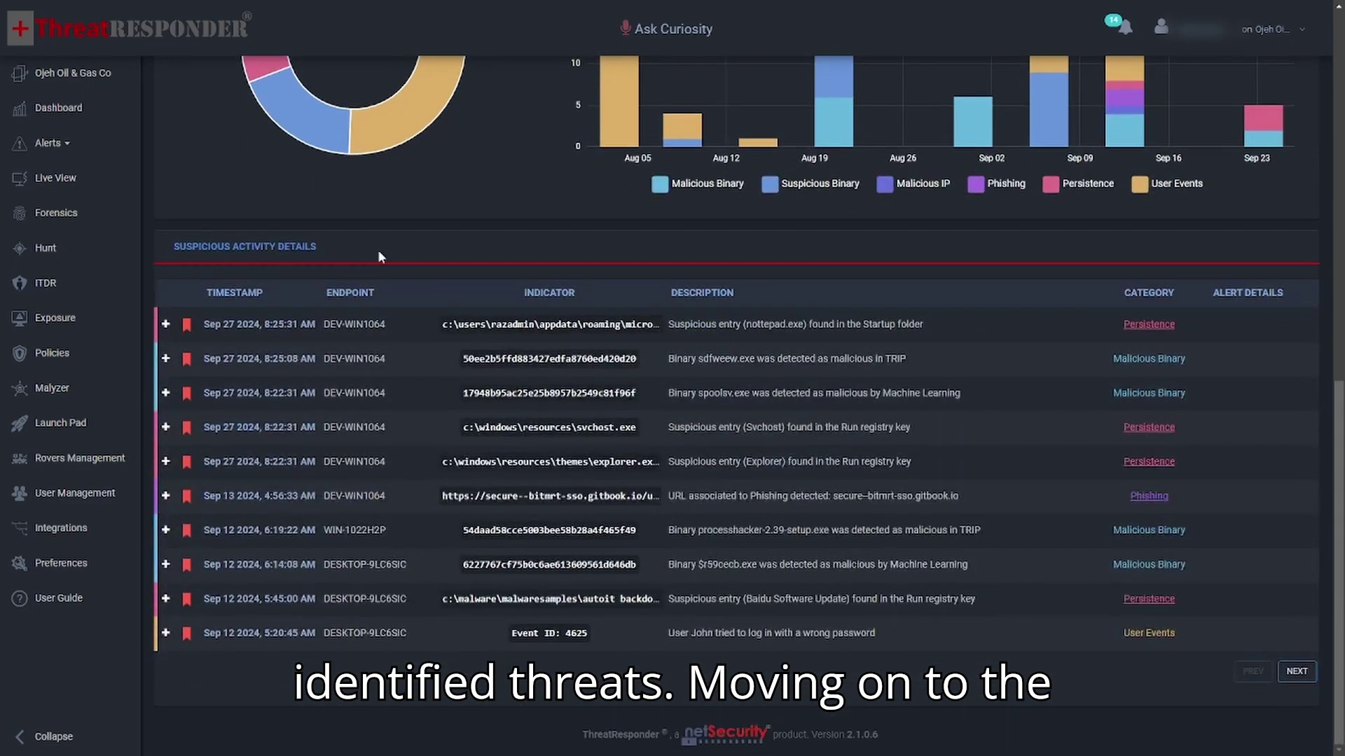
{"action": "scroll", "coordinate": [447, 358], "scroll_direction": "up", "scroll_amount": 10}
{"action": "scroll", "coordinate": [448, 358], "scroll_direction": "up", "scroll_amount": 2}
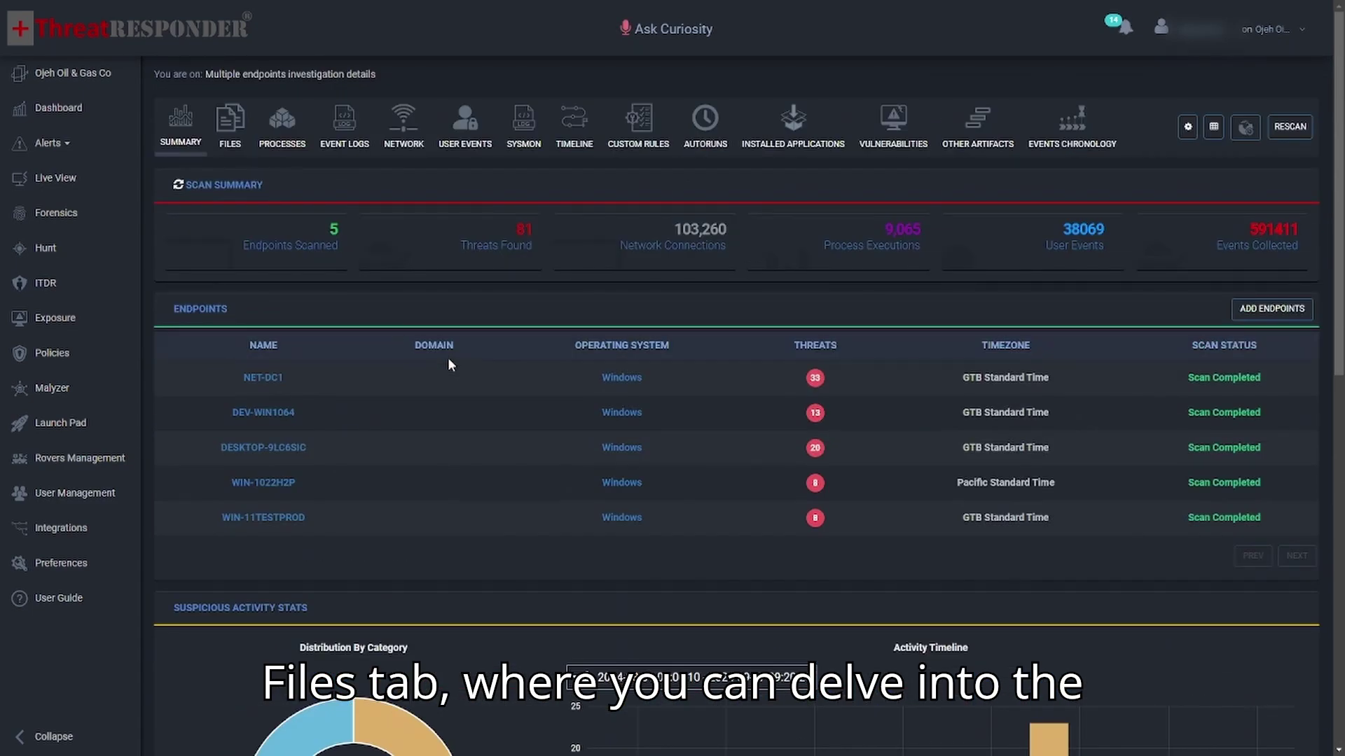
On the Files tab, expand the first file result and select its Path text
{"action": "left_click", "coordinate": [227, 129]}
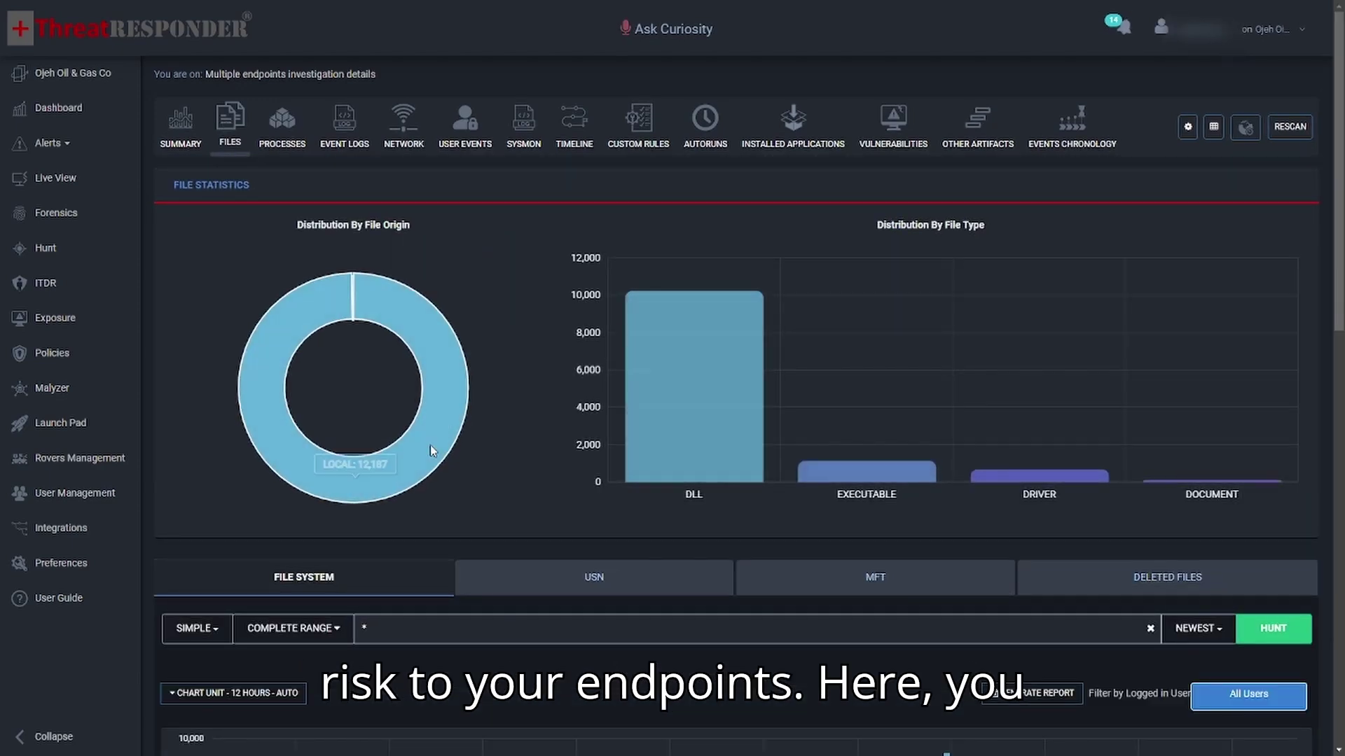
{"action": "scroll", "coordinate": [430, 451], "scroll_direction": "down", "scroll_amount": 1}
{"action": "scroll", "coordinate": [430, 451], "scroll_direction": "down", "scroll_amount": 1}
{"action": "scroll", "coordinate": [429, 454], "scroll_direction": "down", "scroll_amount": 2}
{"action": "scroll", "coordinate": [451, 463], "scroll_direction": "down", "scroll_amount": 1}
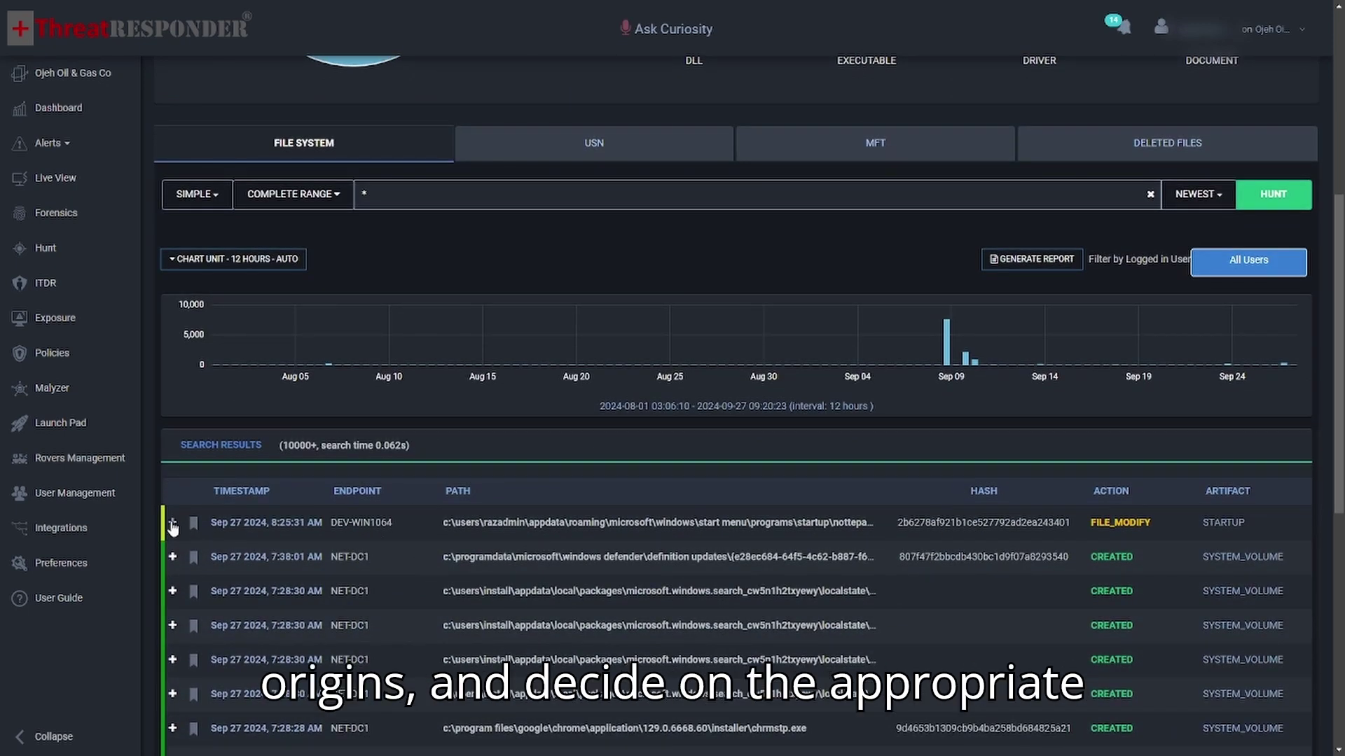
{"action": "left_click", "coordinate": [173, 522]}
{"action": "scroll", "coordinate": [173, 523], "scroll_direction": "down", "scroll_amount": 2}
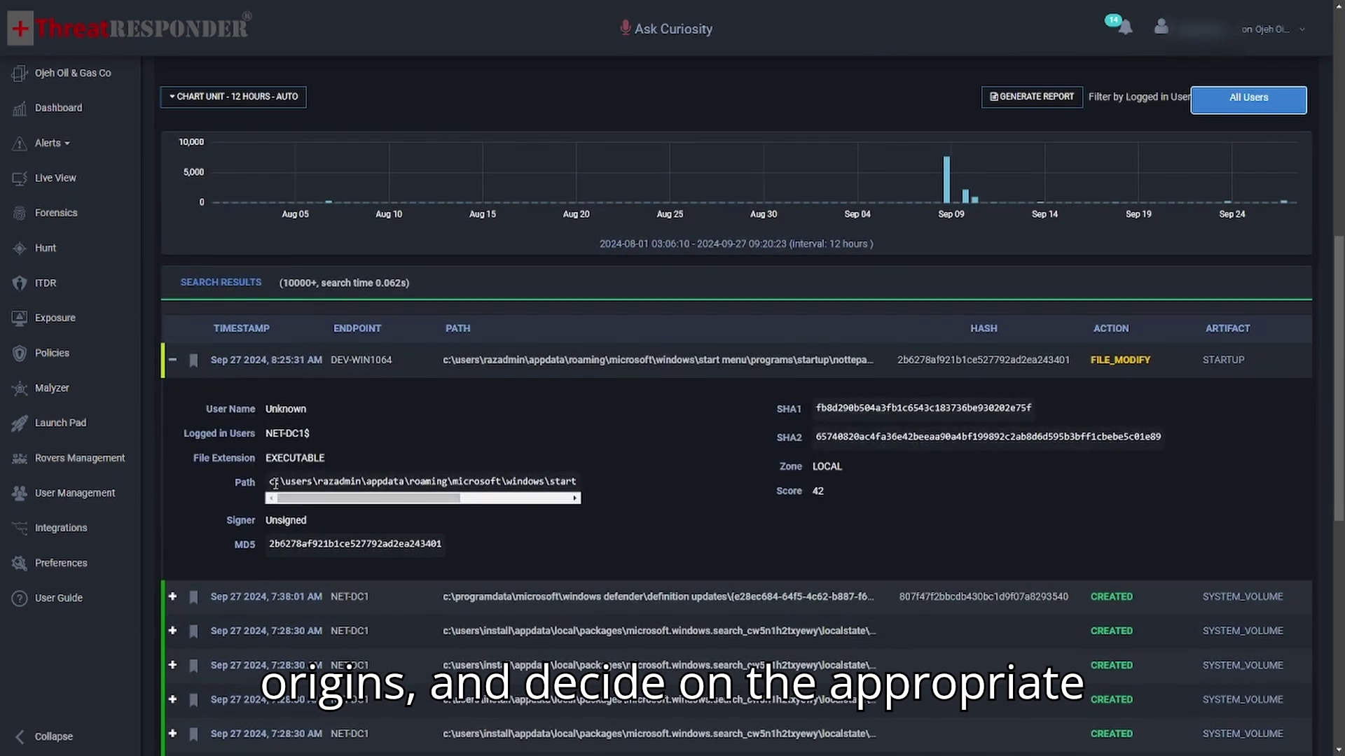
{"action": "left_click_drag", "start_coordinate": [271, 483], "coordinate": [366, 482]}
{"action": "left_click_drag", "start_coordinate": [490, 481], "coordinate": [572, 480]}
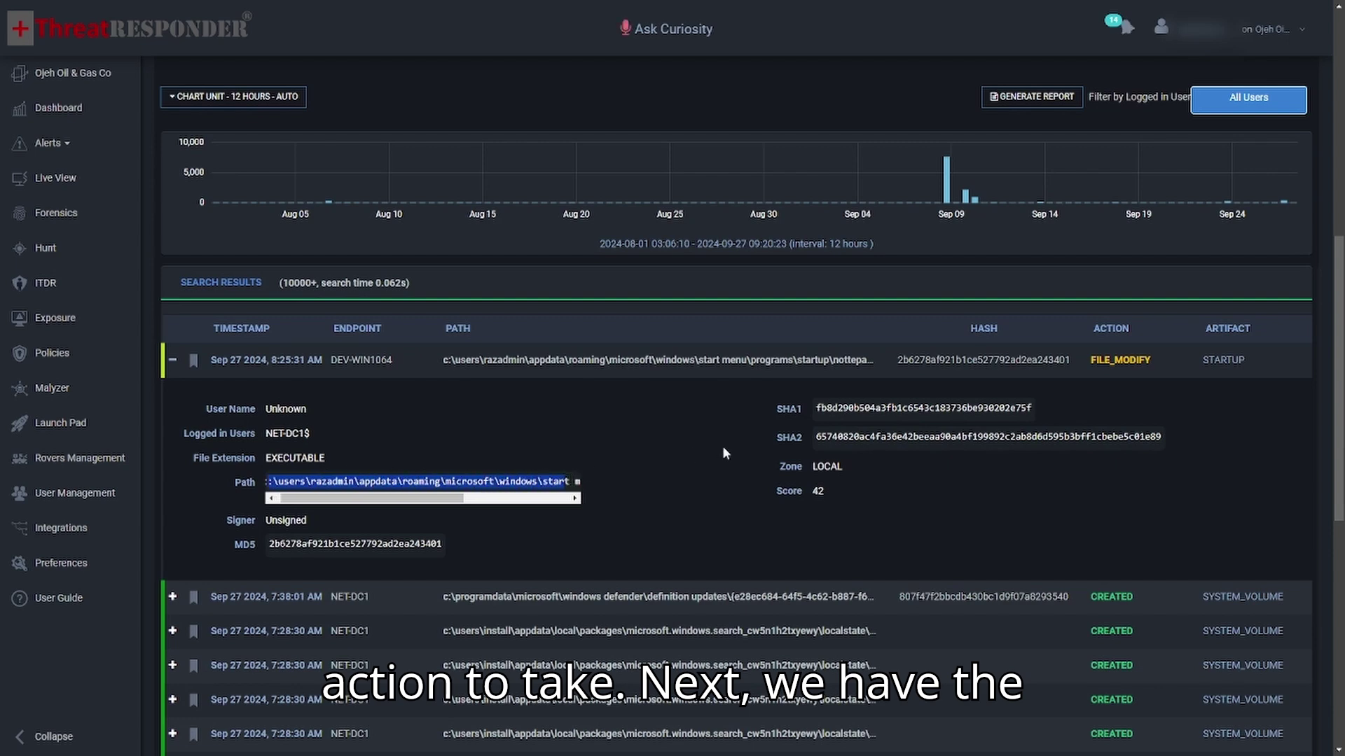
{"action": "left_click", "coordinate": [698, 407]}
{"action": "scroll", "coordinate": [698, 407], "scroll_direction": "up", "scroll_amount": 5}
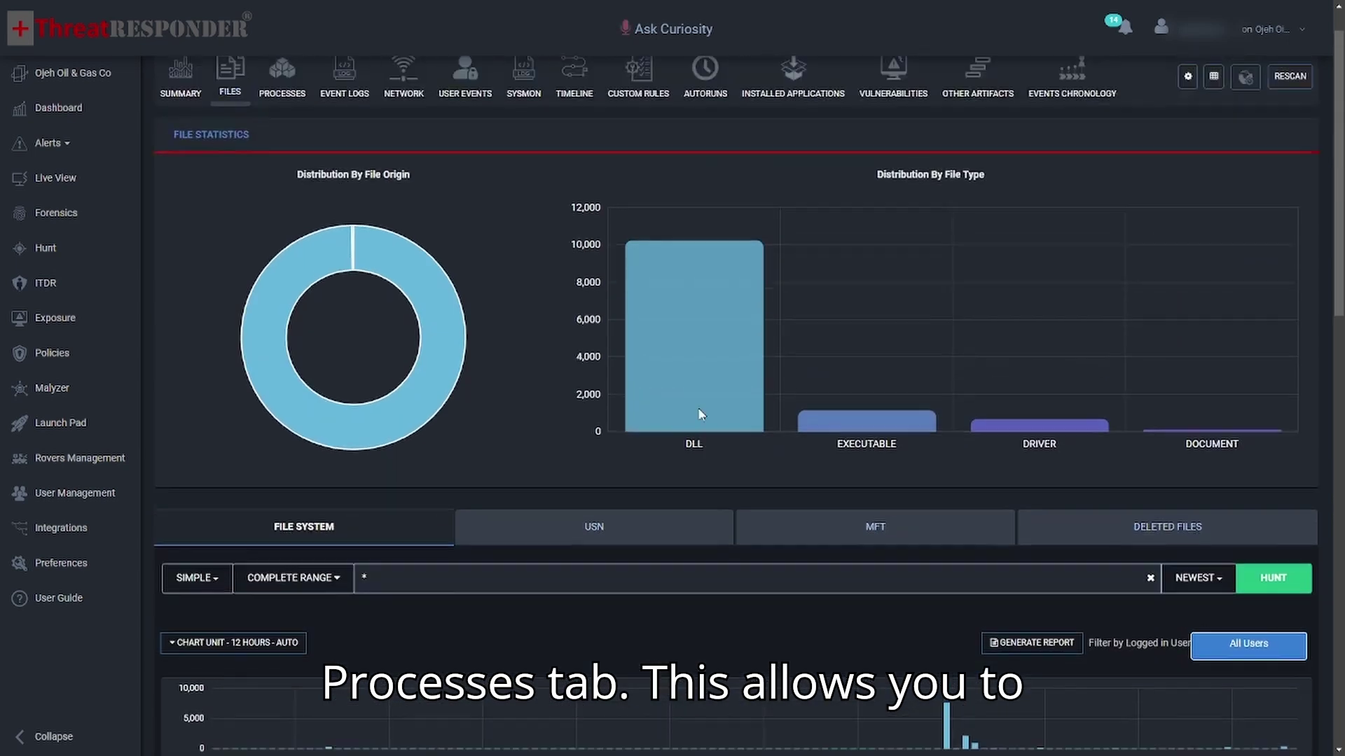
{"action": "scroll", "coordinate": [699, 413], "scroll_direction": "up", "scroll_amount": 1}
Expand the first svchost.exe process, then highlight event ID 4799 in Event Logs
{"action": "left_click", "coordinate": [283, 129]}
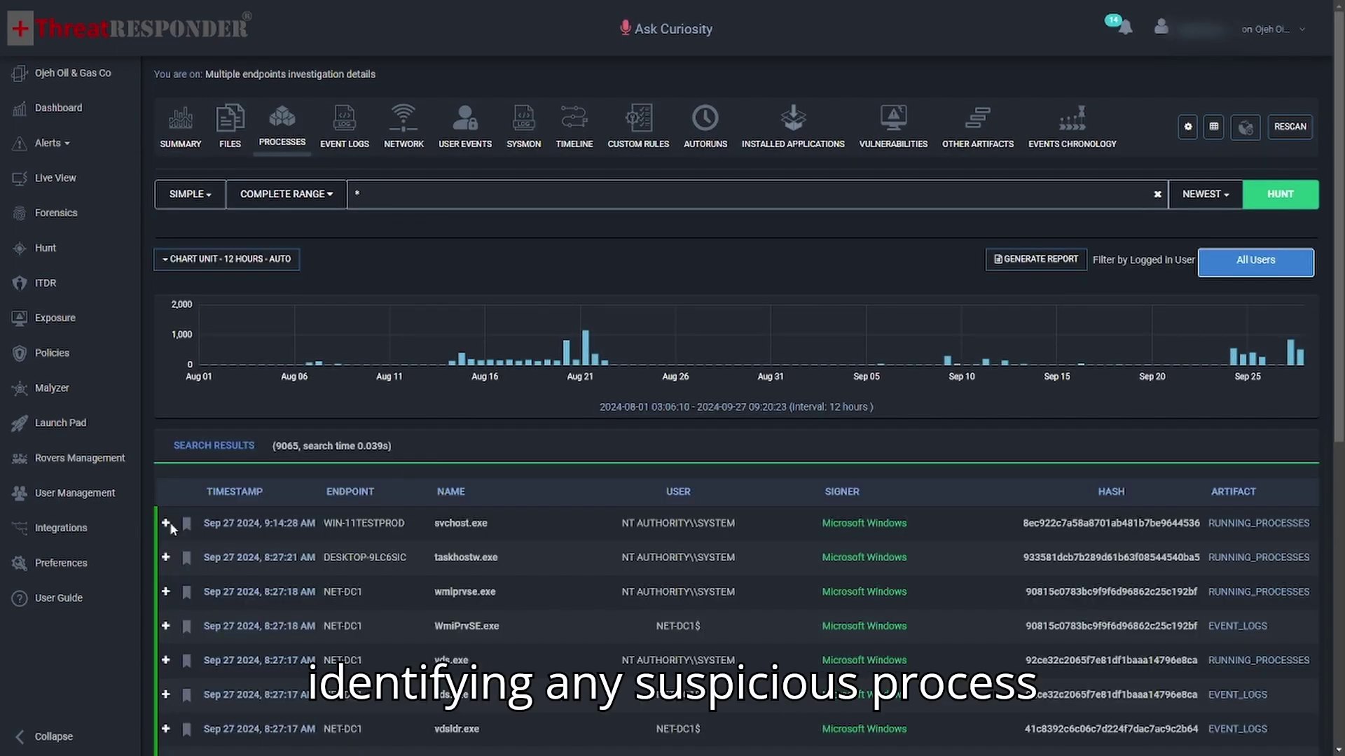
{"action": "left_click", "coordinate": [165, 522]}
{"action": "scroll", "coordinate": [164, 525], "scroll_direction": "down", "scroll_amount": 2}
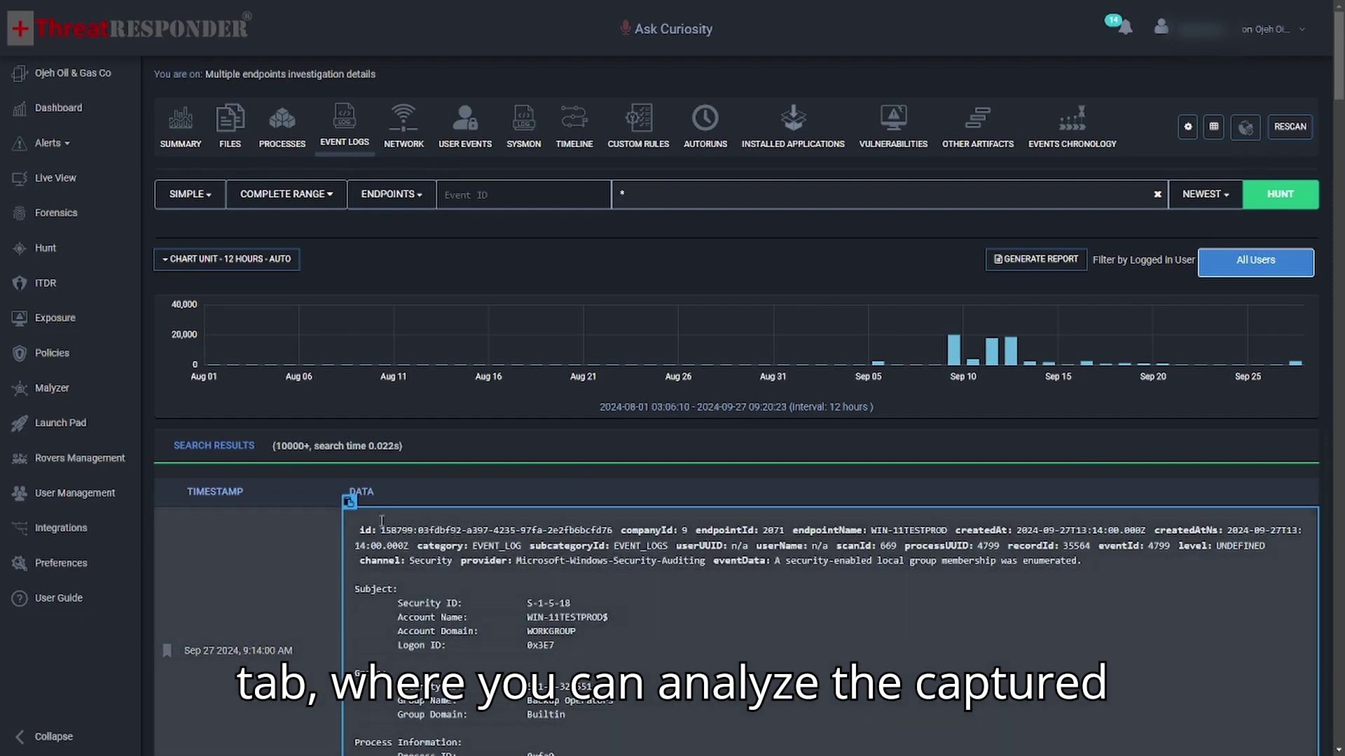
{"action": "scroll", "coordinate": [413, 453], "scroll_direction": "down", "scroll_amount": 3}
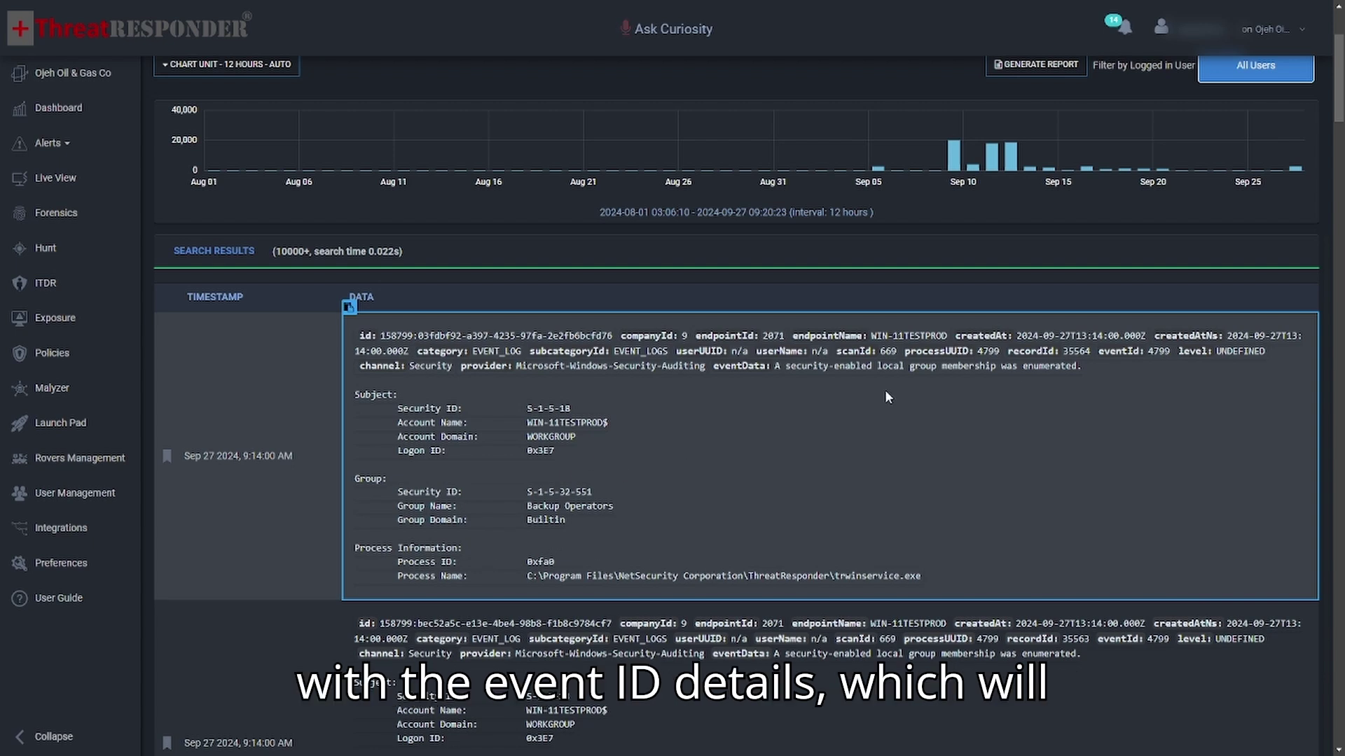
{"action": "left_click_drag", "start_coordinate": [1154, 355], "coordinate": [1170, 356]}
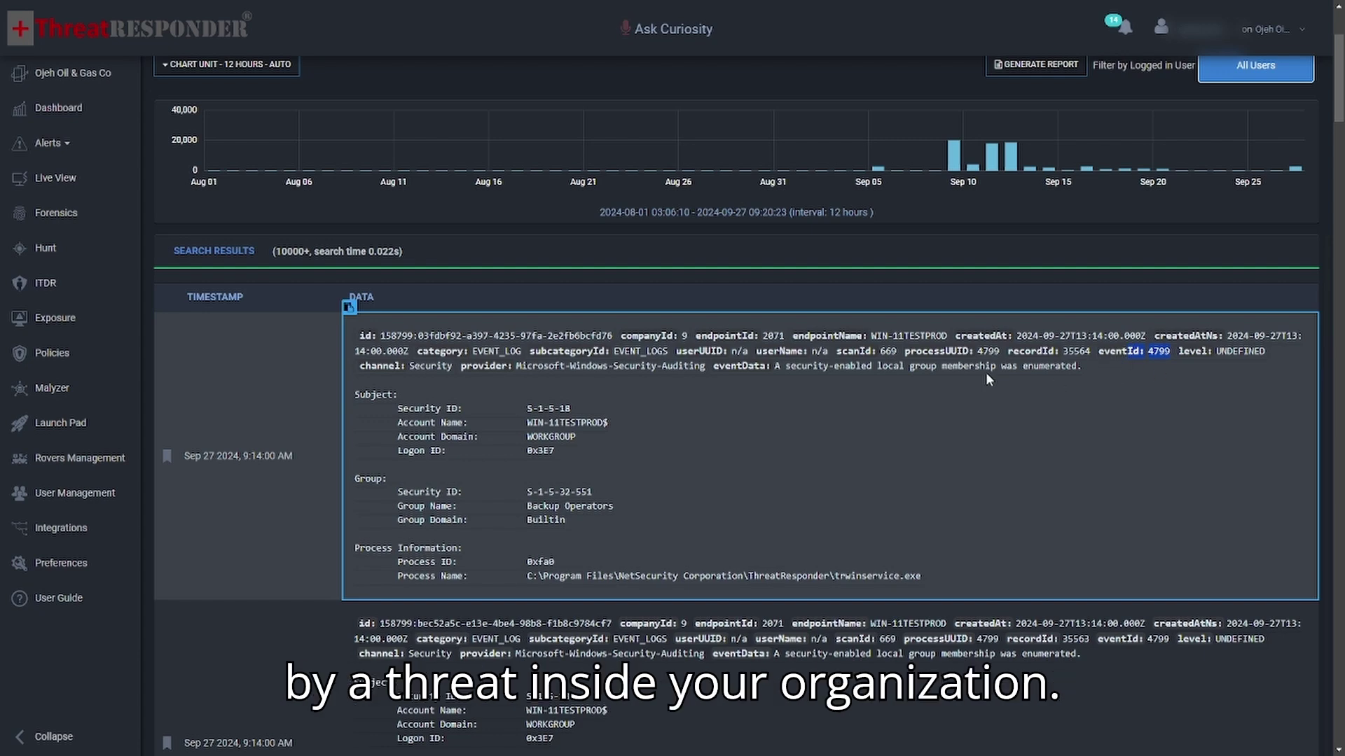
{"action": "scroll", "coordinate": [851, 462], "scroll_direction": "up", "scroll_amount": 2}
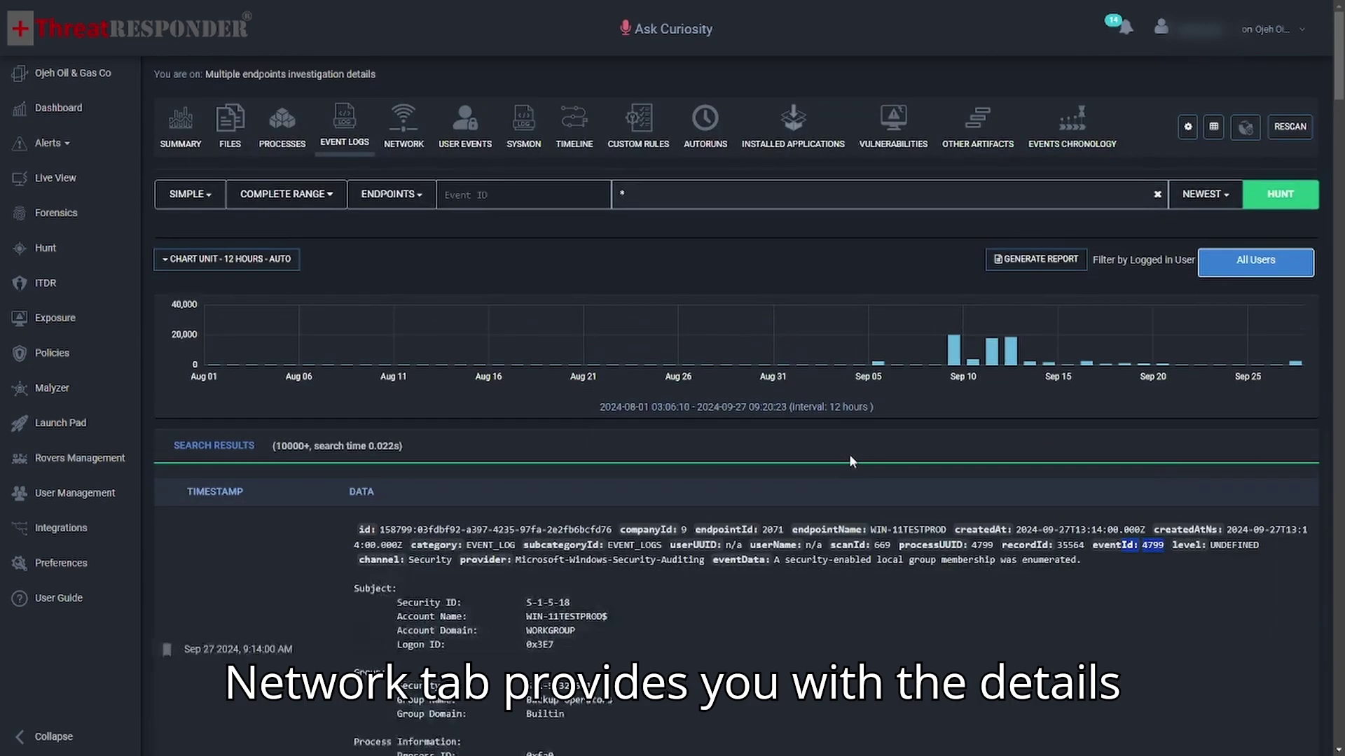
{"action": "left_click", "coordinate": [404, 126]}
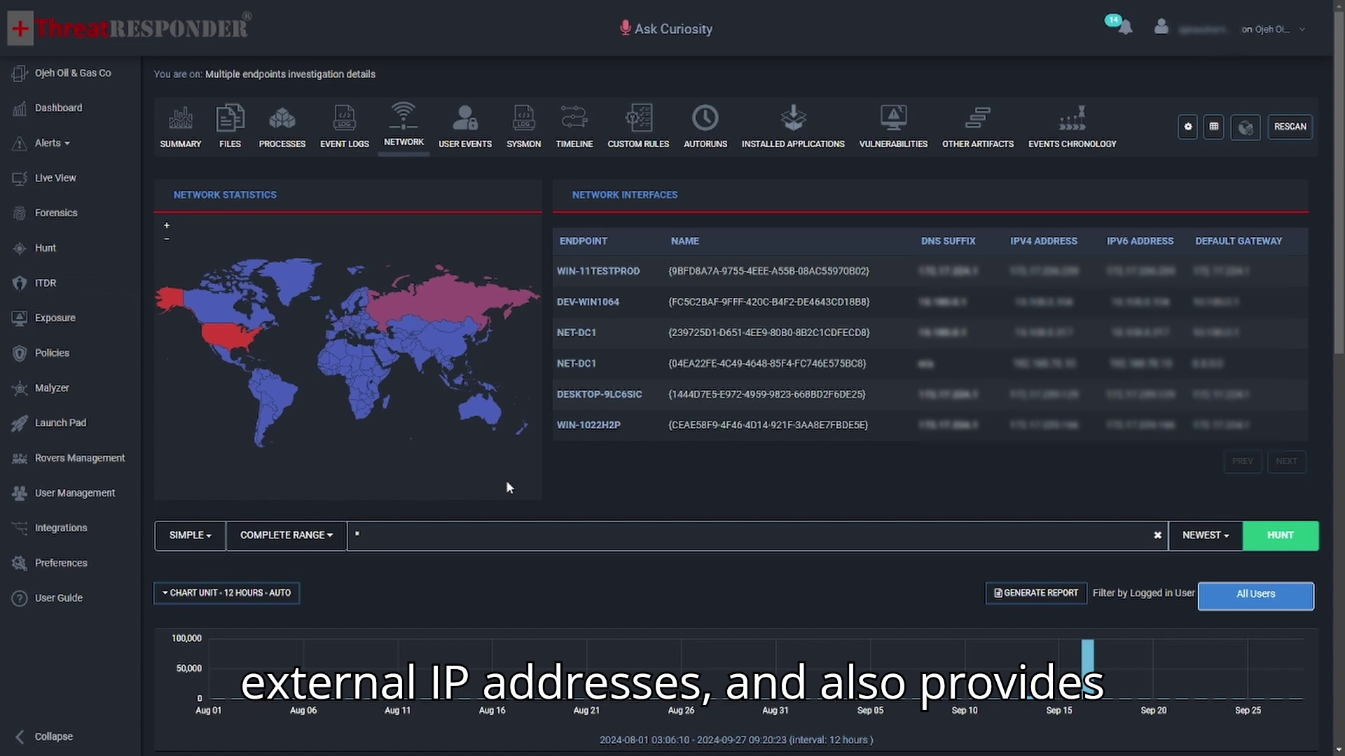
{"action": "scroll", "coordinate": [506, 480], "scroll_direction": "down", "scroll_amount": 3}
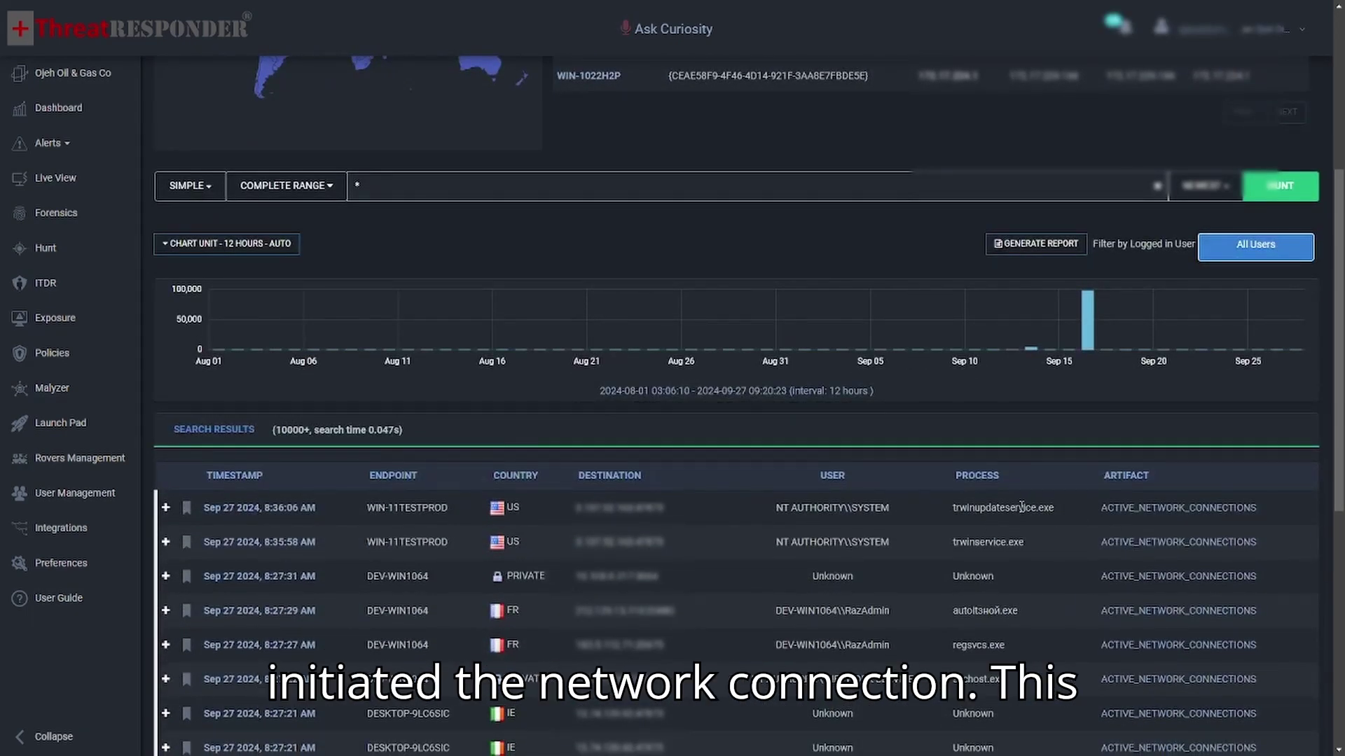
{"action": "scroll", "coordinate": [960, 477], "scroll_direction": "down", "scroll_amount": 1}
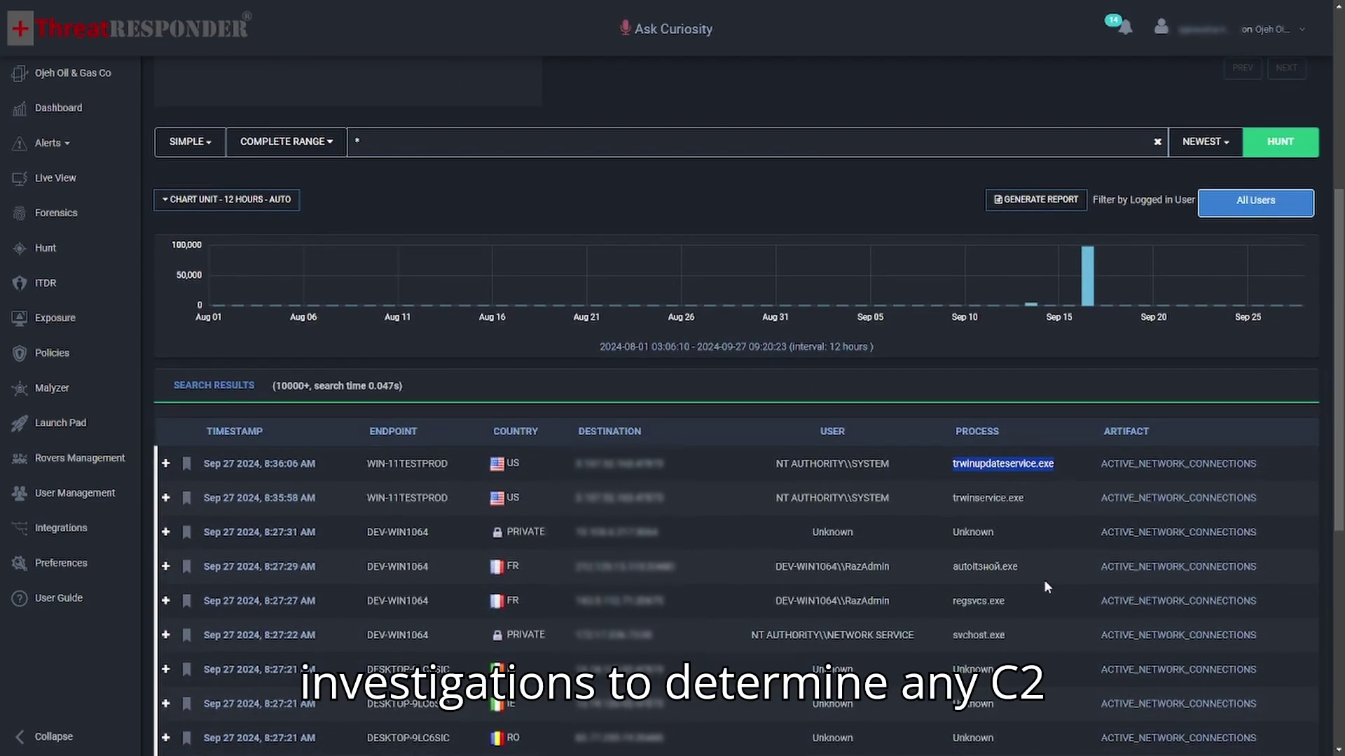
{"action": "scroll", "coordinate": [968, 495], "scroll_direction": "up", "scroll_amount": 4}
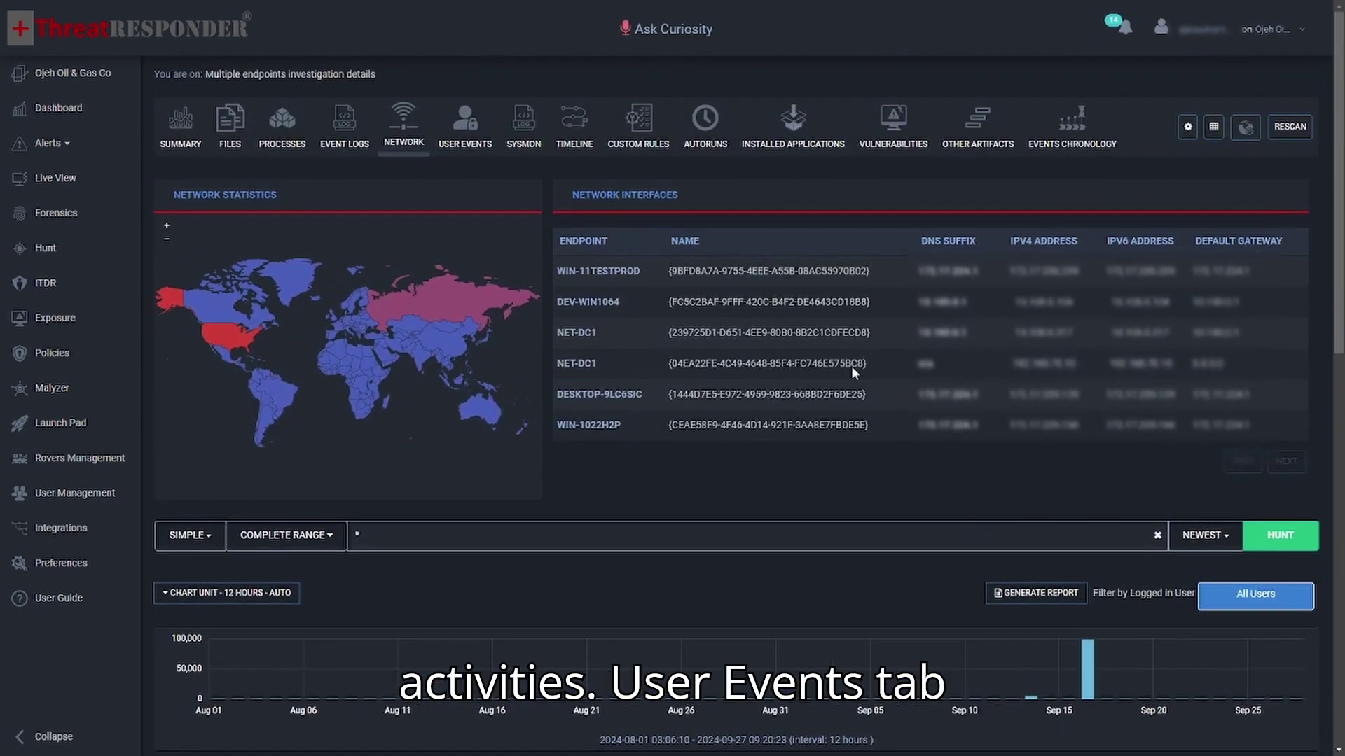
Review the User Events statistics and the SYSMON event records
{"action": "left_click", "coordinate": [465, 124]}
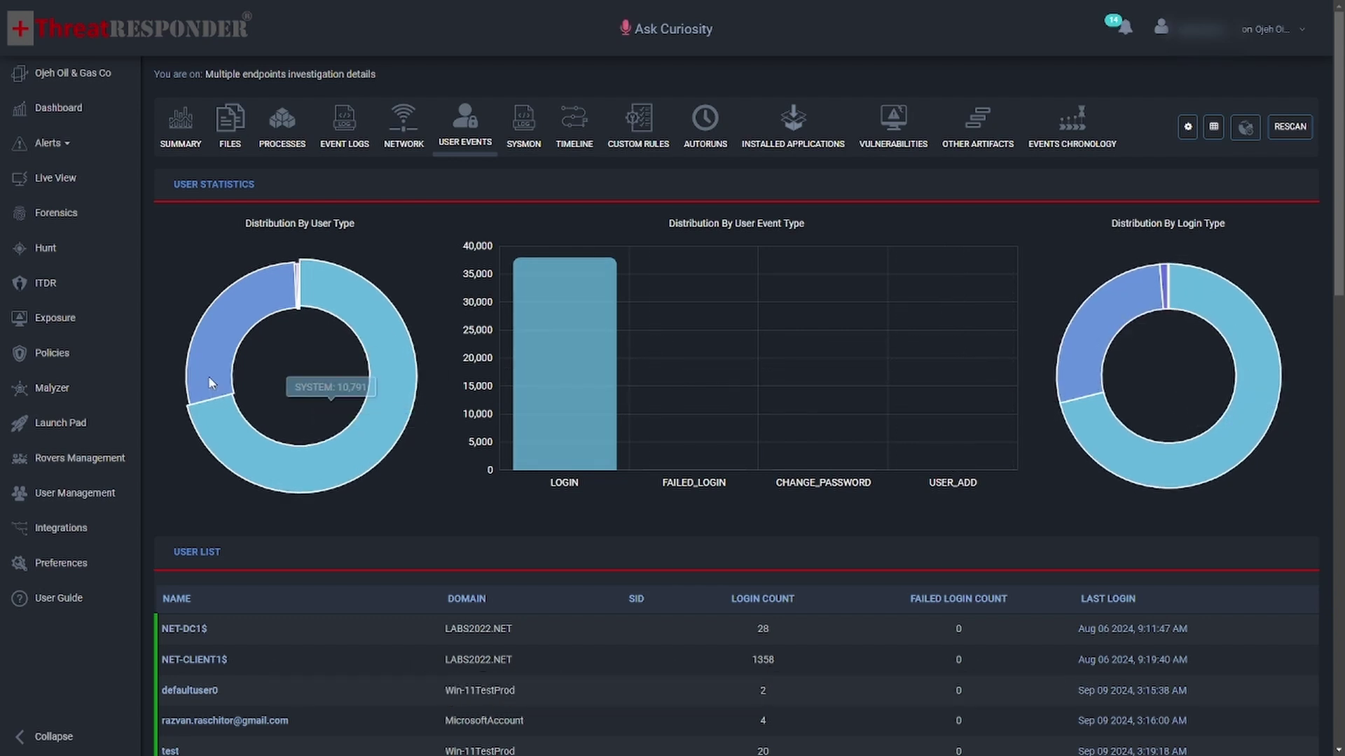
{"action": "left_click", "coordinate": [512, 137]}
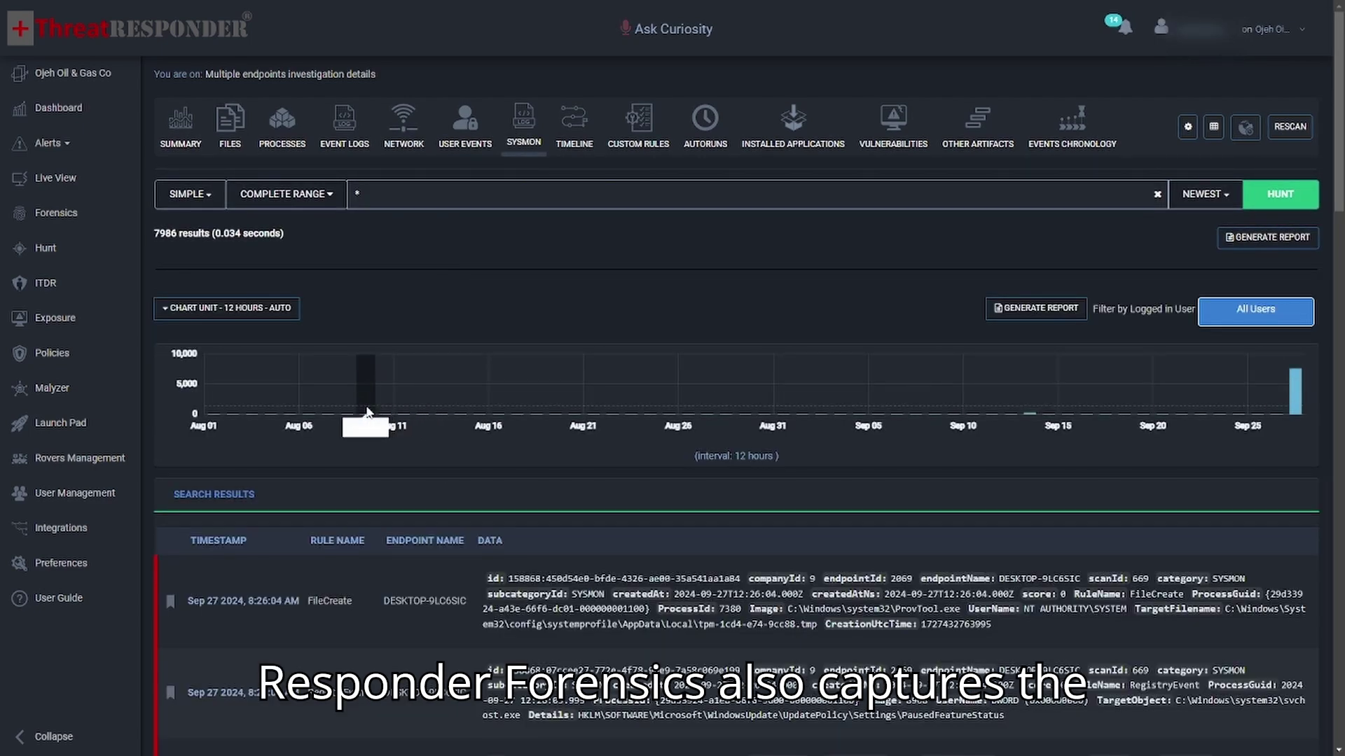
{"action": "scroll", "coordinate": [468, 585], "scroll_direction": "down", "scroll_amount": 2}
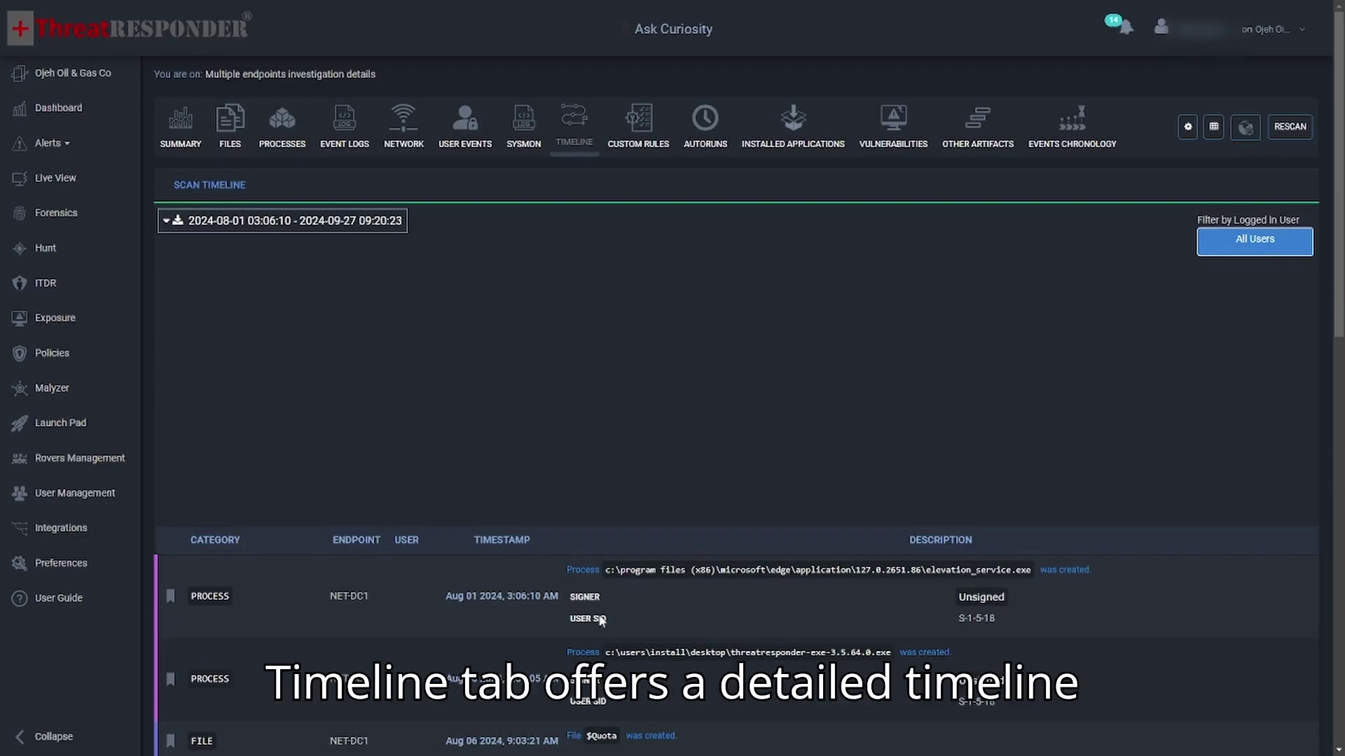
{"action": "scroll", "coordinate": [598, 623], "scroll_direction": "down", "scroll_amount": 3}
{"action": "scroll", "coordinate": [597, 622], "scroll_direction": "down", "scroll_amount": 2}
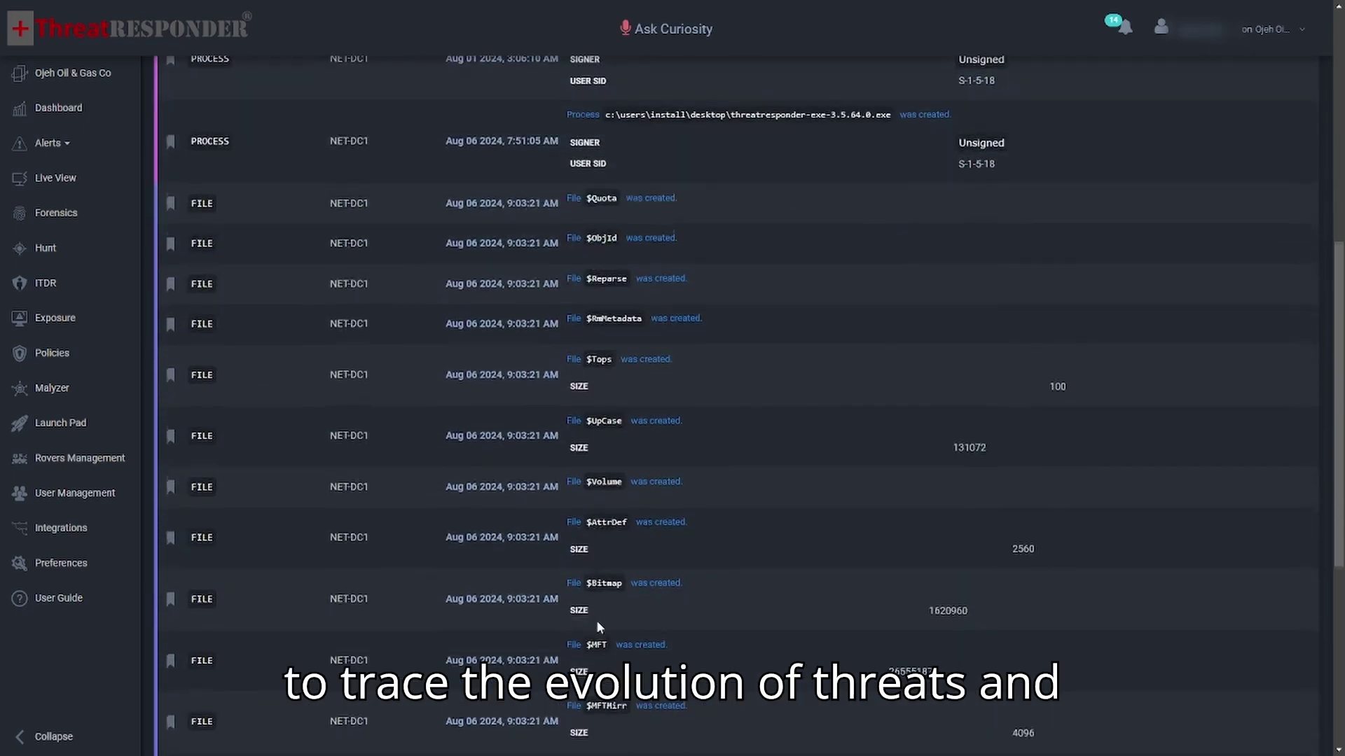
{"action": "scroll", "coordinate": [595, 621], "scroll_direction": "up", "scroll_amount": 10}
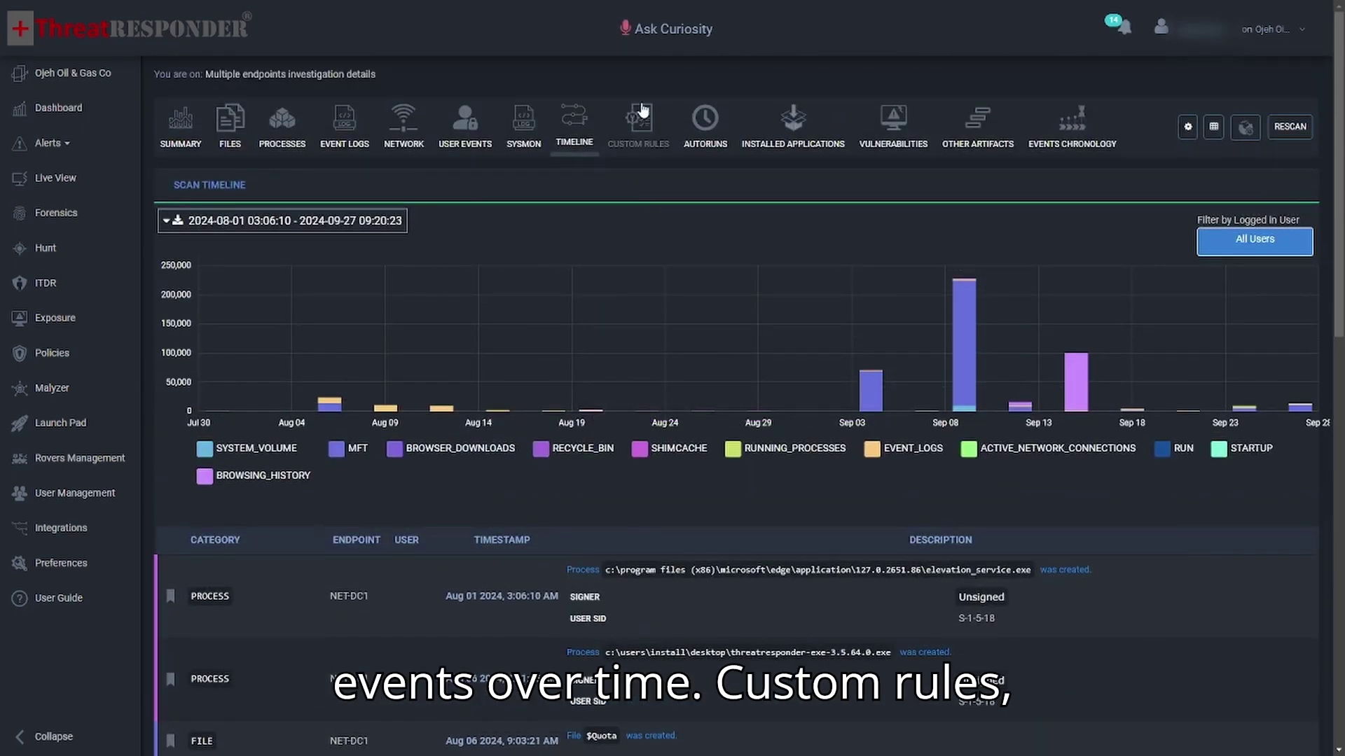
Go through Custom Rules, Autoruns, Installed Applications and Vulnerabilities, ending on Events Chronology
{"action": "left_click", "coordinate": [639, 116]}
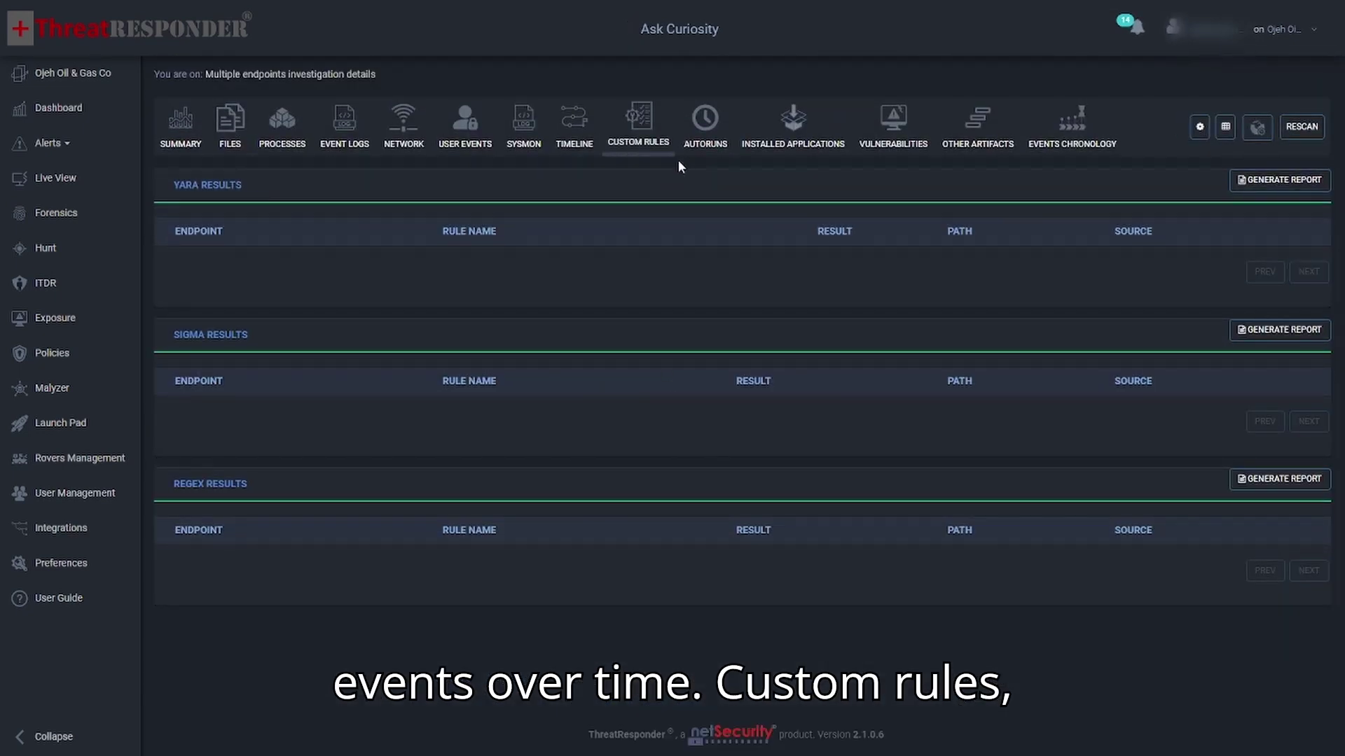
{"action": "left_click", "coordinate": [693, 113]}
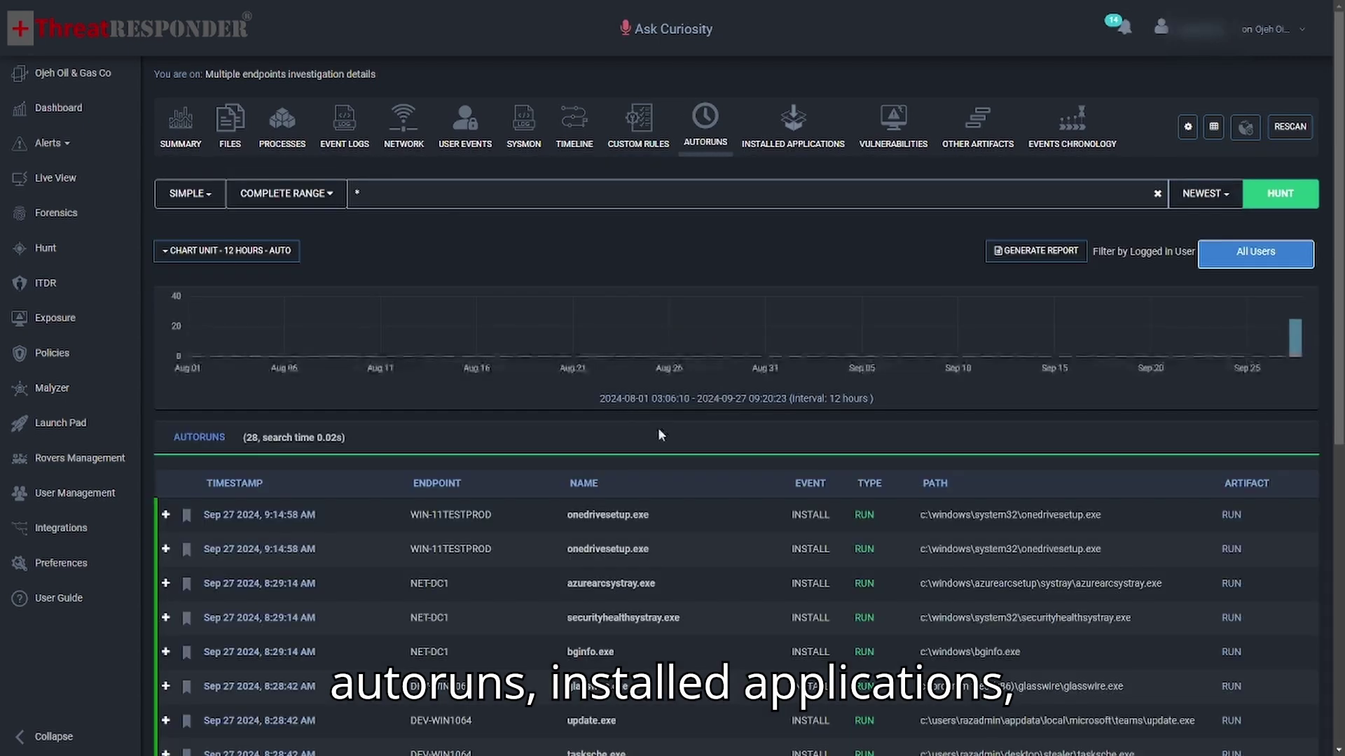
{"action": "scroll", "coordinate": [635, 525], "scroll_direction": "down", "scroll_amount": 3}
{"action": "scroll", "coordinate": [636, 525], "scroll_direction": "down", "scroll_amount": 1}
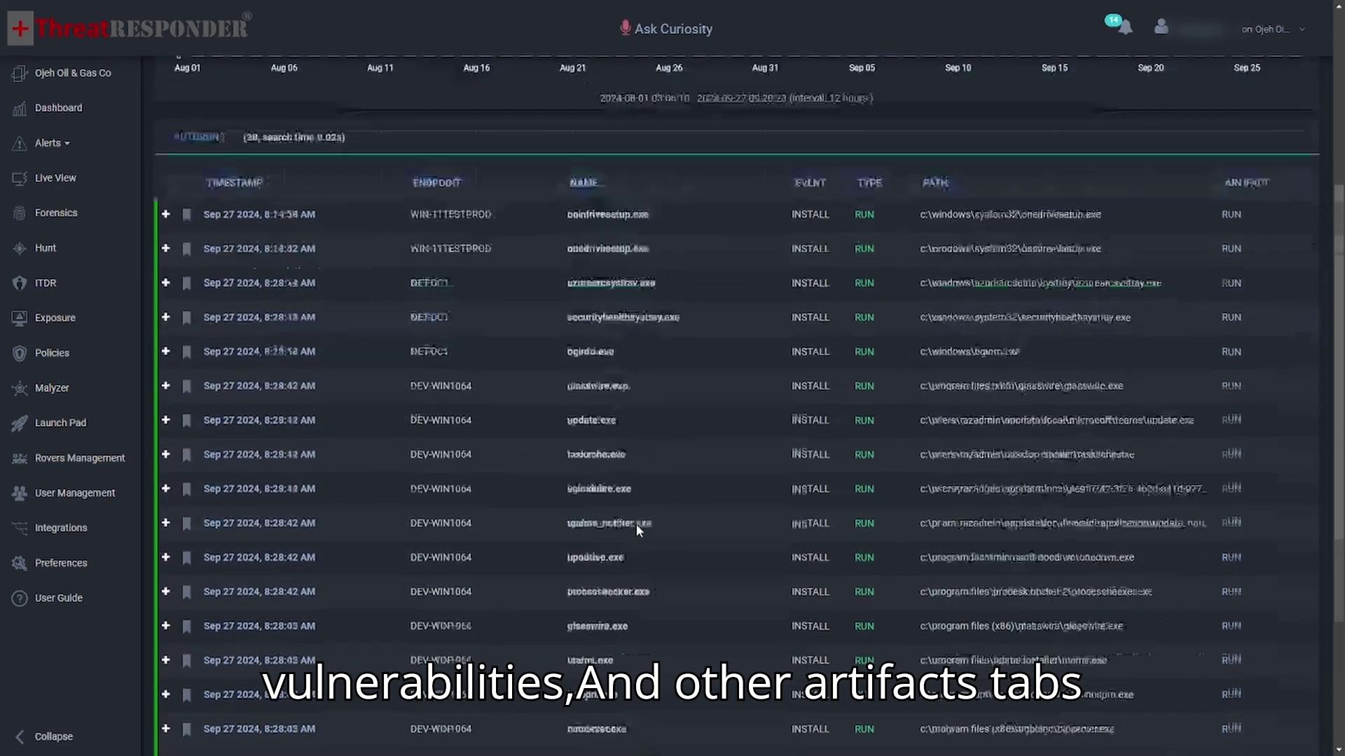
{"action": "scroll", "coordinate": [636, 525], "scroll_direction": "up", "scroll_amount": 5}
{"action": "left_click", "coordinate": [794, 127]}
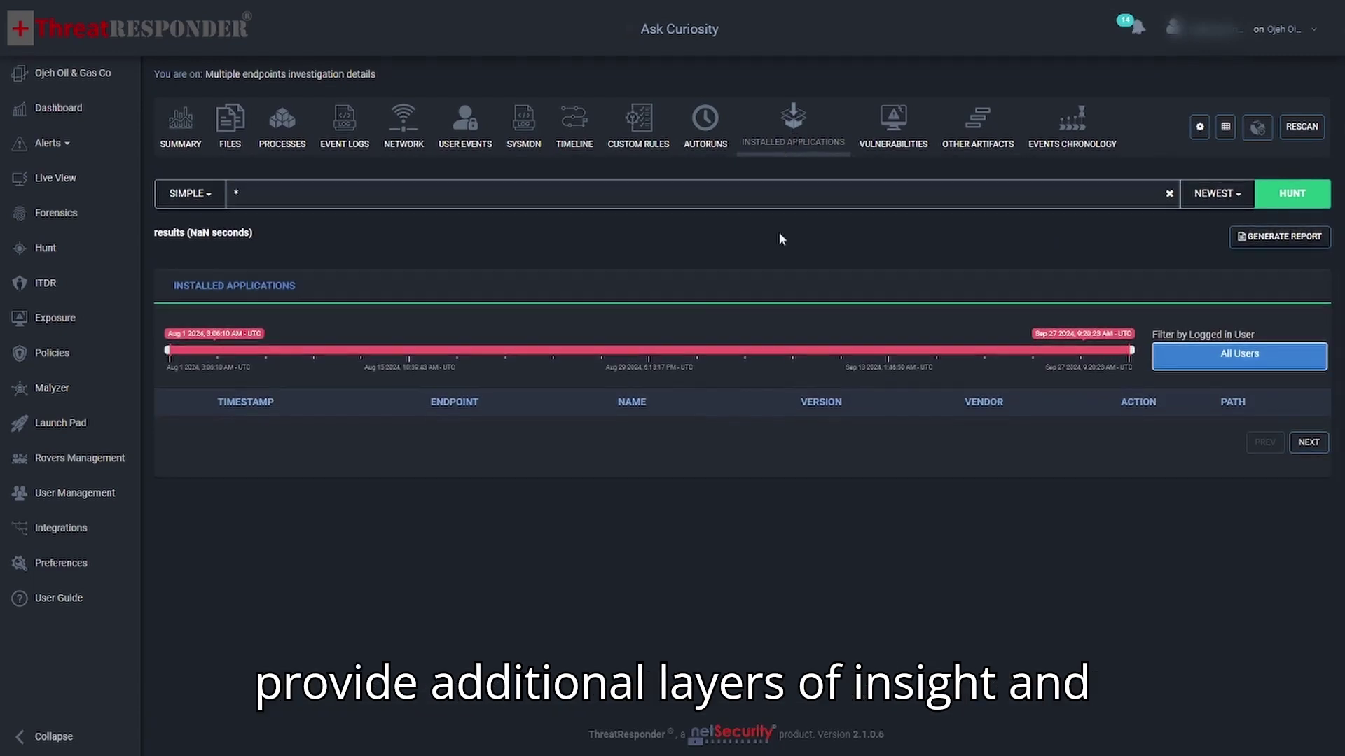
{"action": "left_click", "coordinate": [904, 126]}
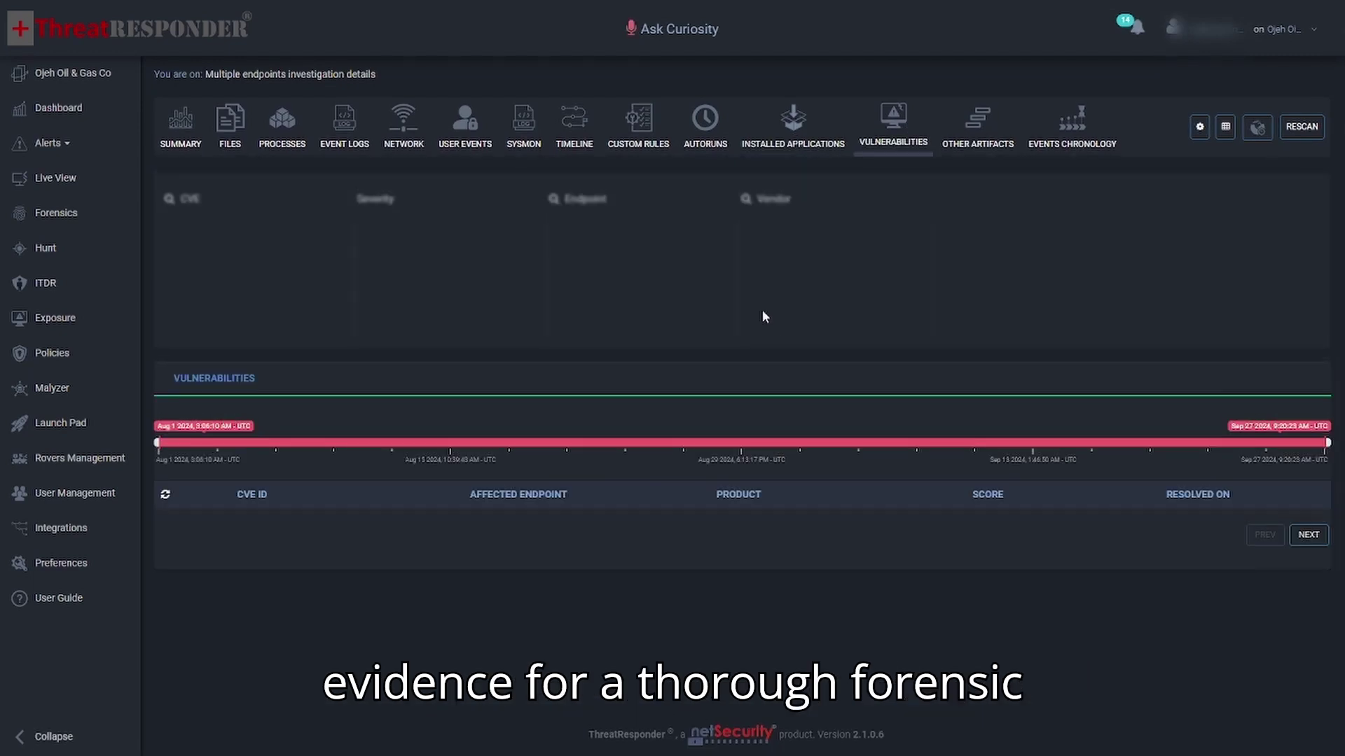
{"action": "left_click", "coordinate": [1066, 126]}
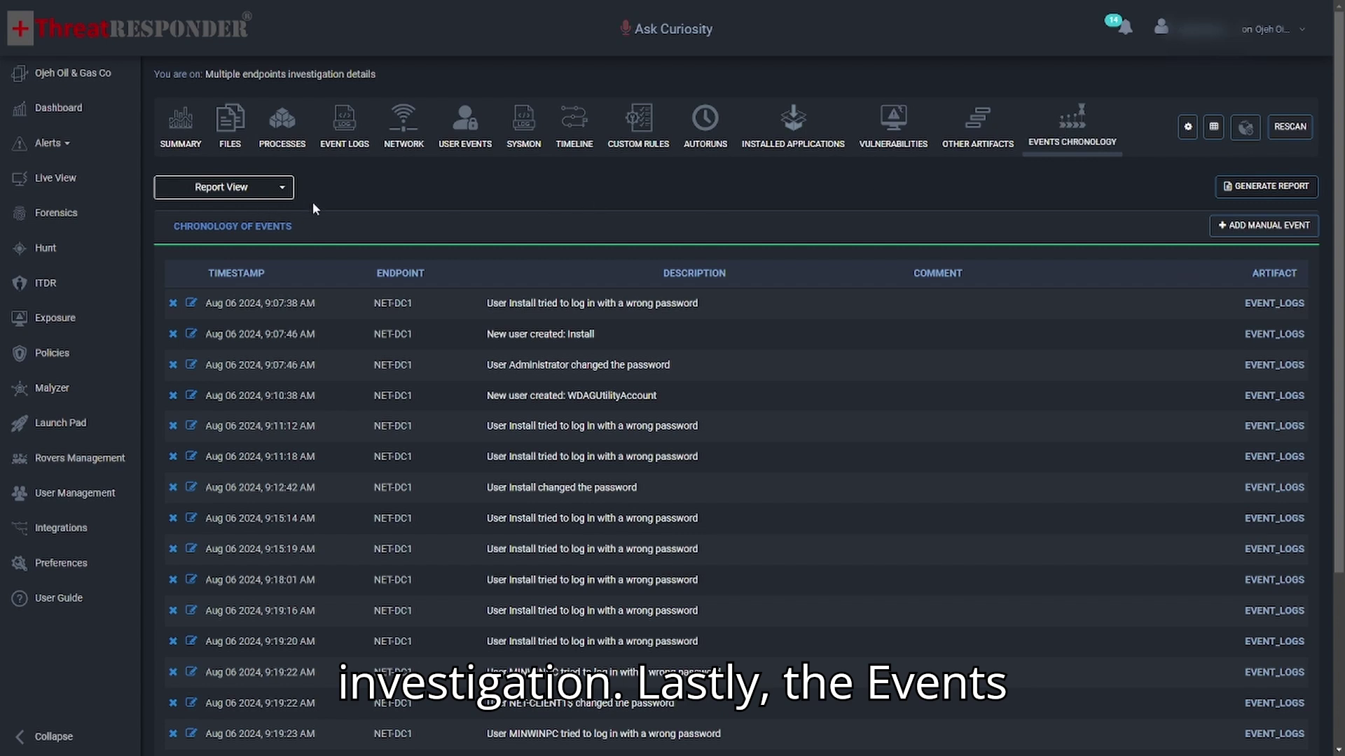
Switch the Events Chronology Report View to Timeline View
{"action": "left_click", "coordinate": [256, 193]}
{"action": "left_click", "coordinate": [242, 210]}
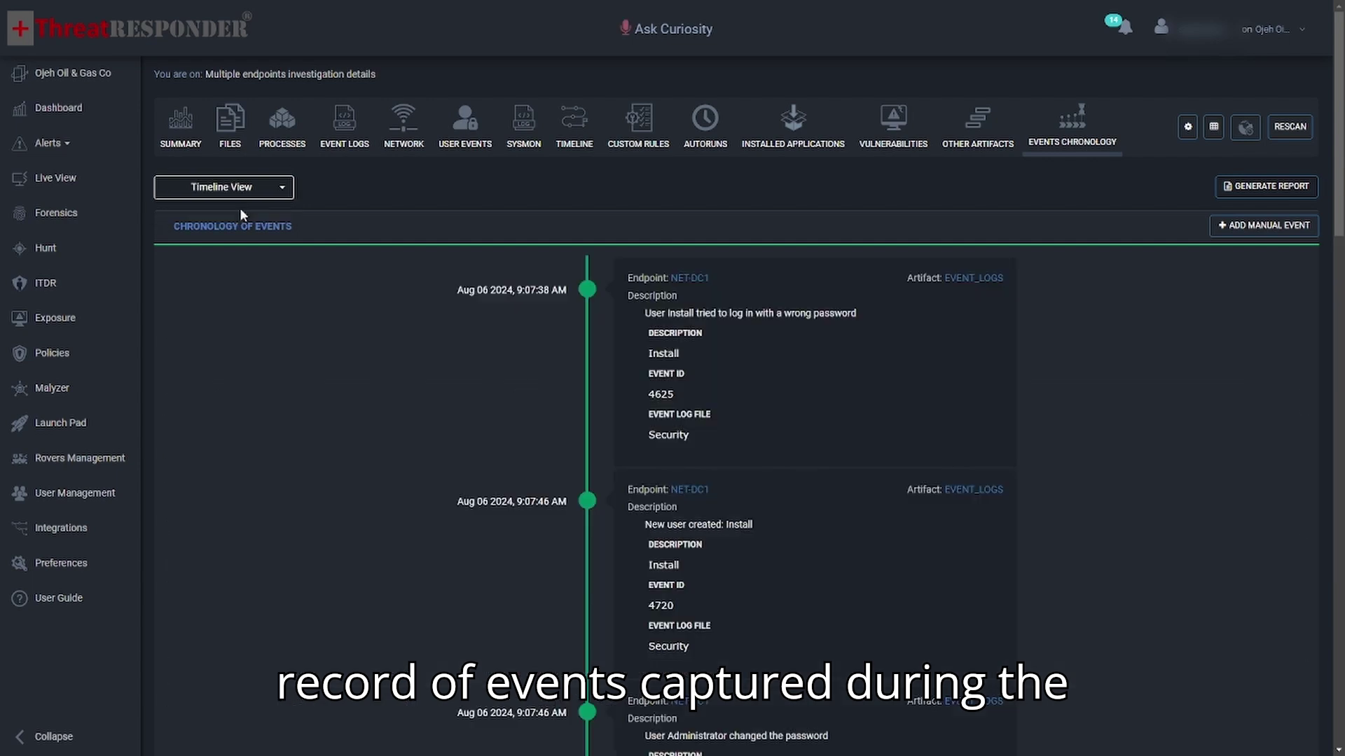
{"action": "scroll", "coordinate": [679, 383], "scroll_direction": "down", "scroll_amount": 2}
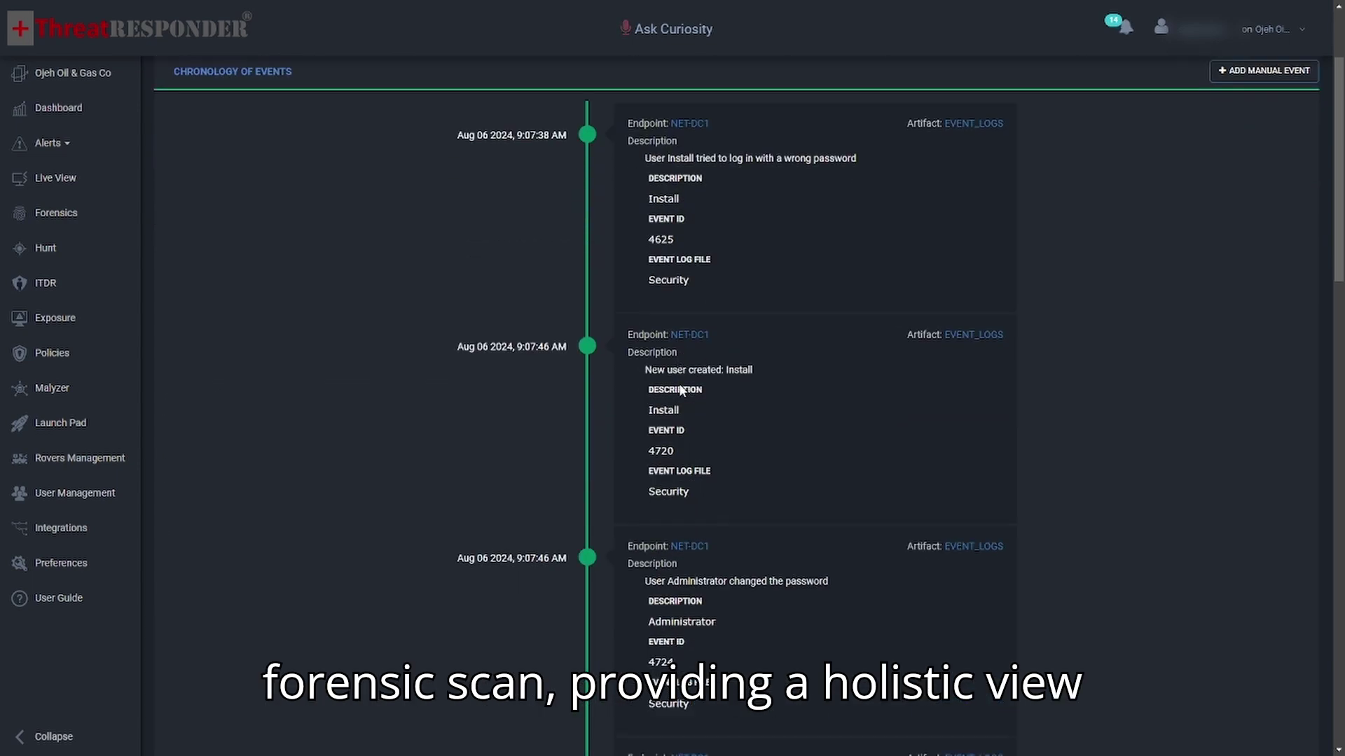
{"action": "scroll", "coordinate": [679, 384], "scroll_direction": "down", "scroll_amount": 3}
{"action": "scroll", "coordinate": [679, 384], "scroll_direction": "down", "scroll_amount": 3}
{"action": "scroll", "coordinate": [679, 384], "scroll_direction": "down", "scroll_amount": 2}
{"action": "scroll", "coordinate": [679, 383], "scroll_direction": "down", "scroll_amount": 2}
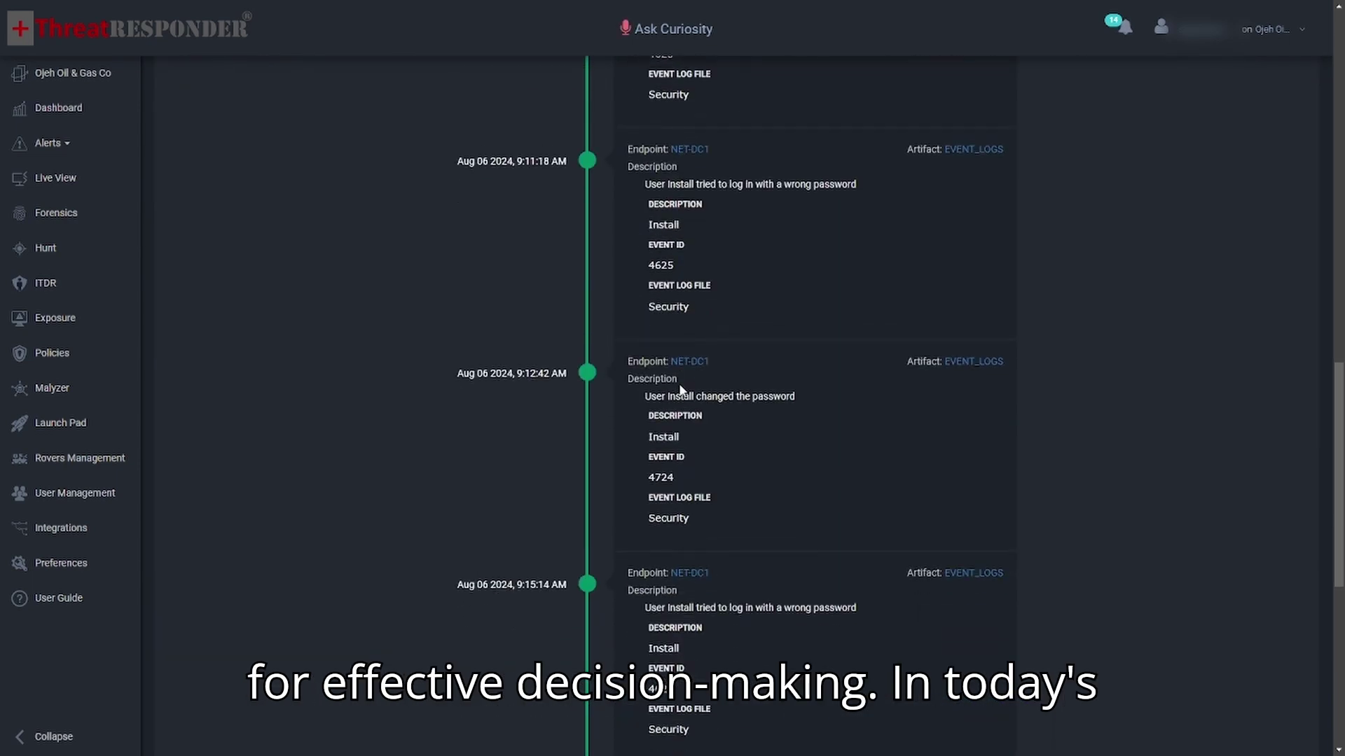
{"action": "scroll", "coordinate": [679, 383], "scroll_direction": "up", "scroll_amount": 2}
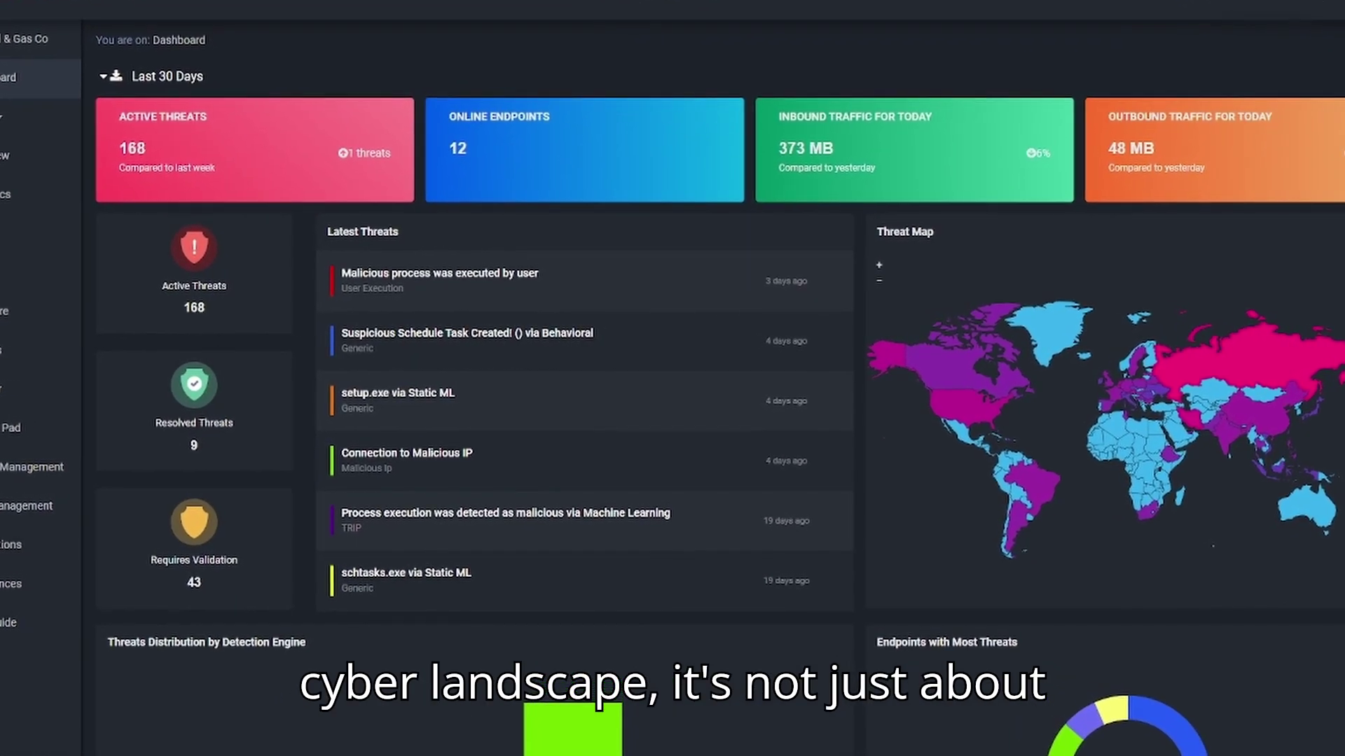